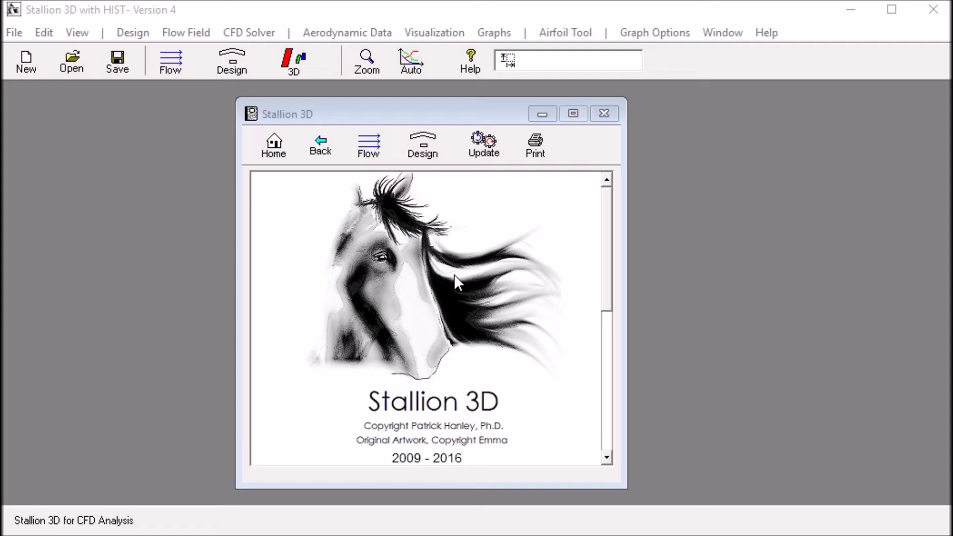
Open the Design Editor with its empty Surface 1 workspace
{"action": "left_click", "coordinate": [234, 69]}
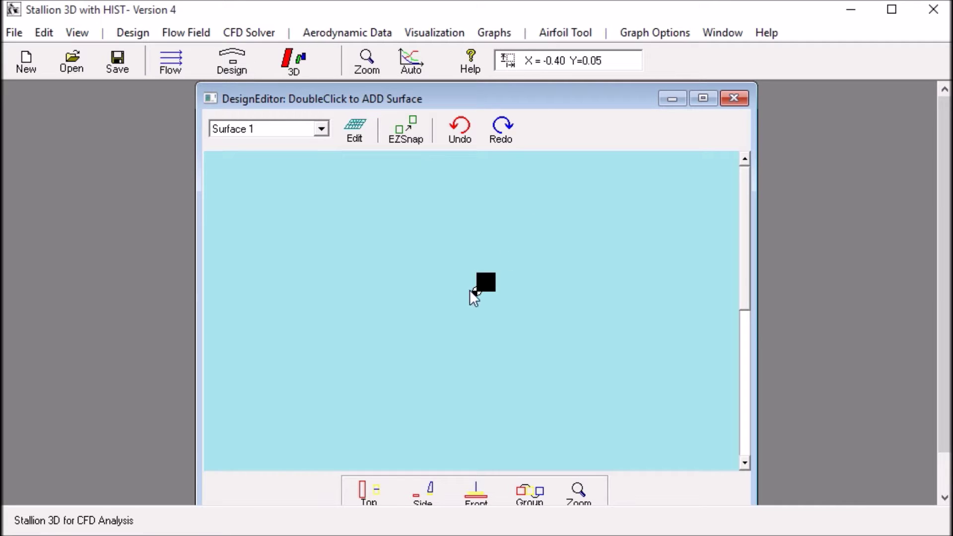
Move the Surface 1 point and preview the default wing geometry alone, zoomed in, in 3D
{"action": "mouse_move", "coordinate": [484, 283]}
{"action": "left_mouse_down"}
{"action": "mouse_move", "coordinate": [537, 258]}
{"action": "mouse_move", "coordinate": [472, 283]}
{"action": "mouse_move", "coordinate": [538, 276]}
{"action": "mouse_move", "coordinate": [490, 308]}
{"action": "mouse_move", "coordinate": [491, 300]}
{"action": "left_mouse_up"}
{"action": "left_click", "coordinate": [428, 33]}
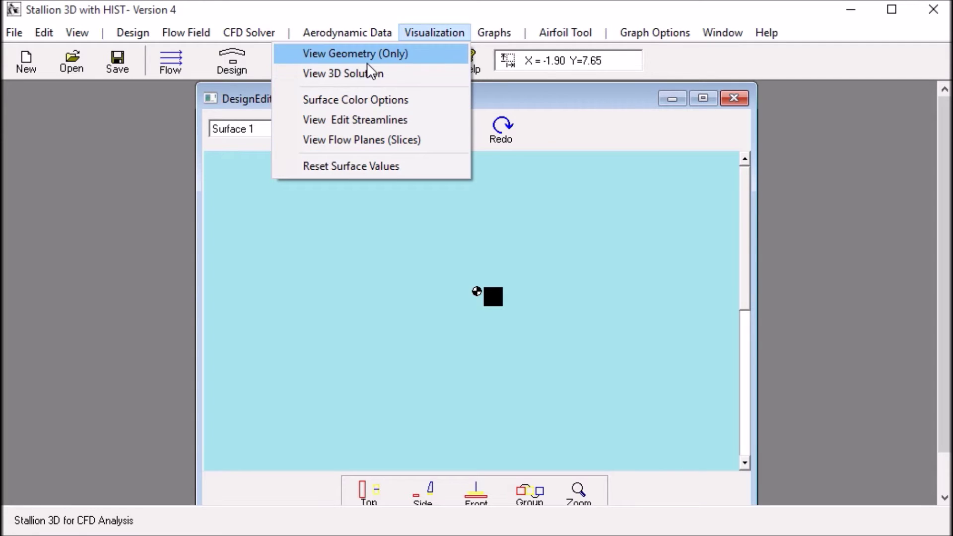
{"action": "left_click", "coordinate": [370, 58]}
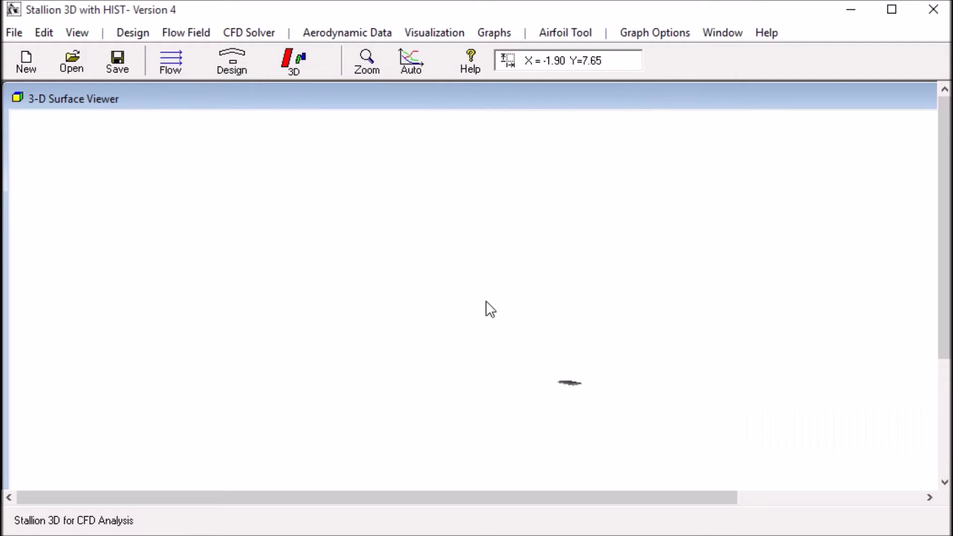
{"action": "left_click", "coordinate": [358, 74]}
{"action": "left_click_drag", "start_coordinate": [543, 367], "coordinate": [598, 411]}
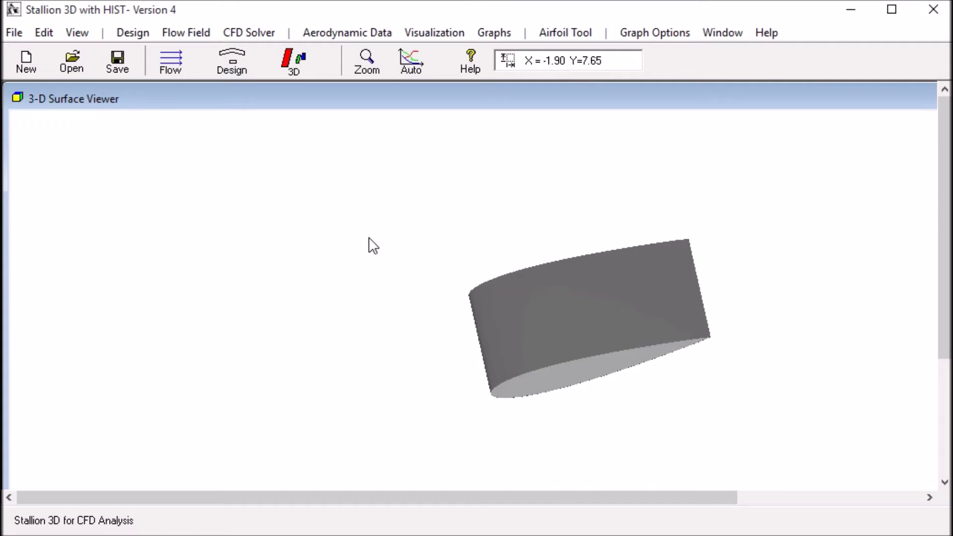
Back in the Design Editor, place Surface 1 beside the origin and open its Edit Surface settings
{"action": "left_click", "coordinate": [229, 71]}
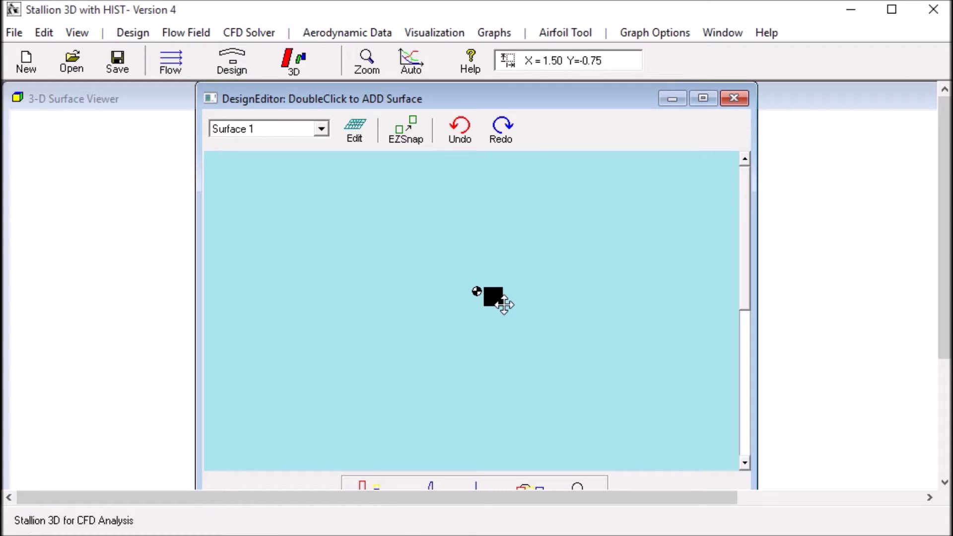
{"action": "left_click_drag", "start_coordinate": [490, 283], "coordinate": [491, 291]}
{"action": "double_click", "coordinate": [490, 292]}
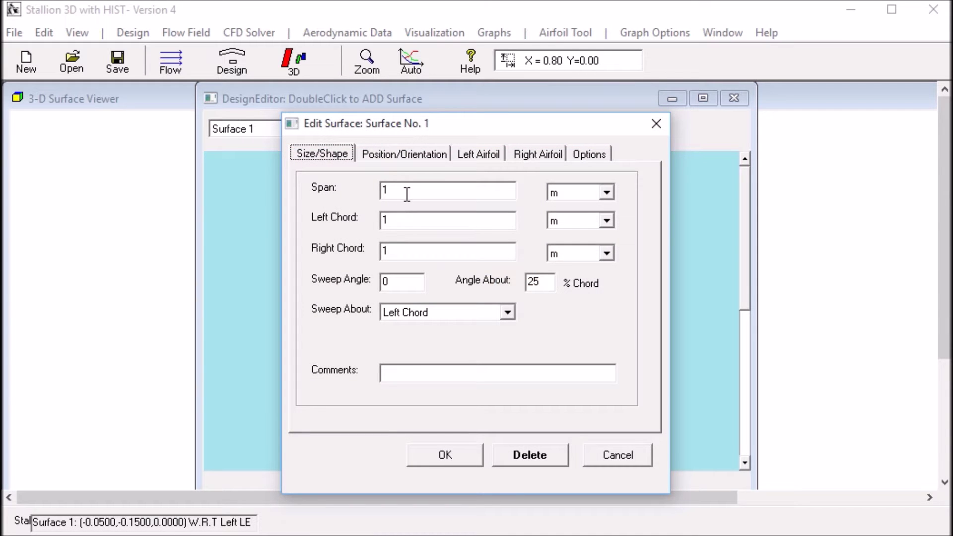
Set the Span to 60 in
{"action": "key", "text": "Tab"}
{"action": "type", "text": "60"}
{"action": "left_click", "coordinate": [606, 196]}
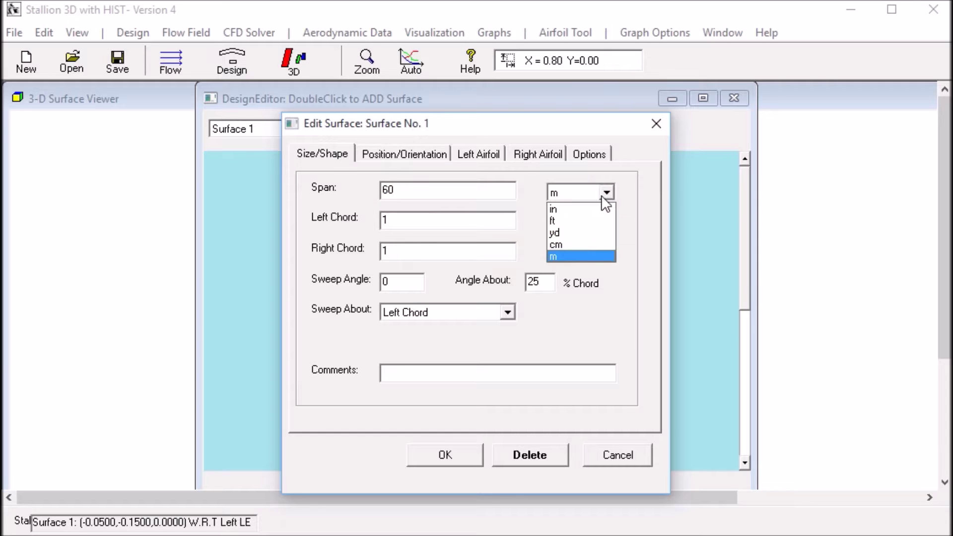
{"action": "left_click", "coordinate": [572, 211]}
Set both the Left Chord and the Right Chord to 10 in
{"action": "key", "text": "Tab"}
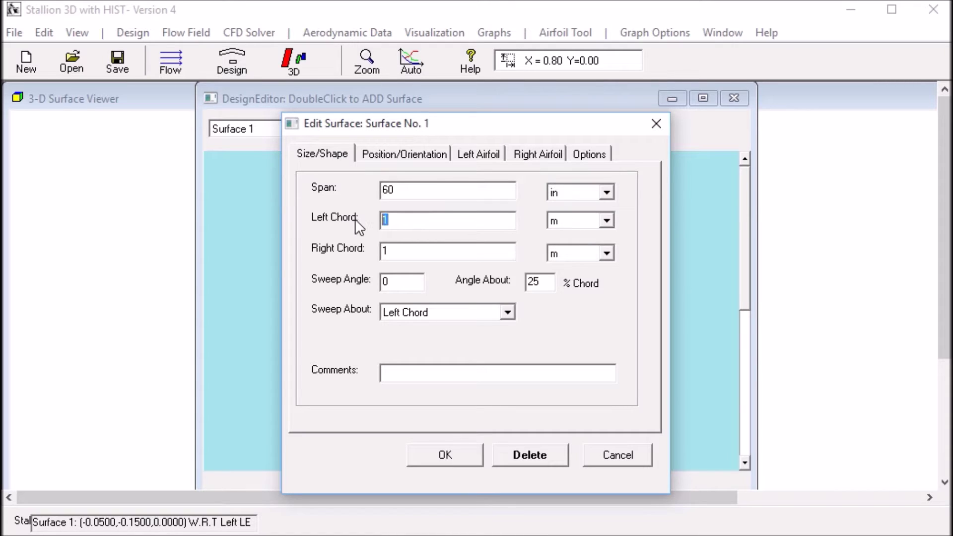
{"action": "type", "text": "10"}
{"action": "left_click", "coordinate": [606, 220]}
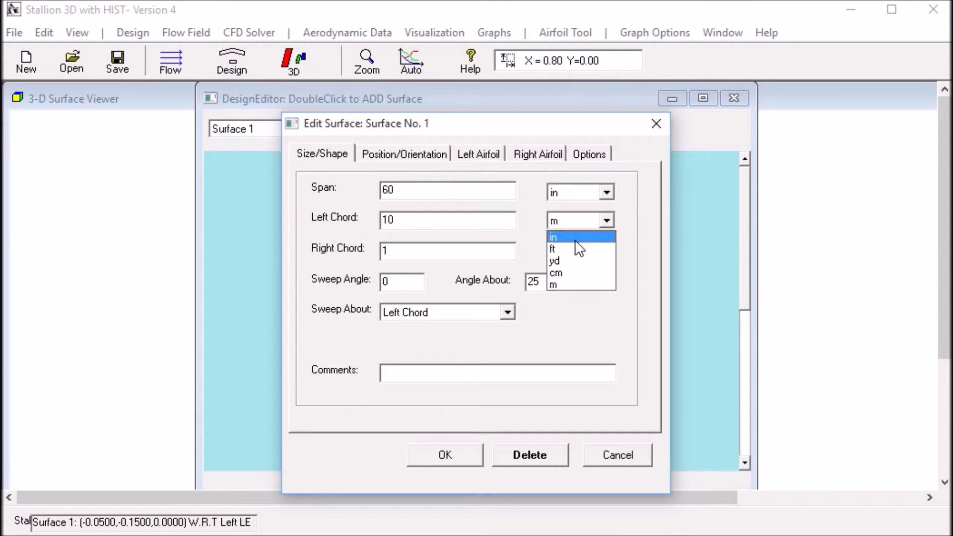
{"action": "left_click", "coordinate": [573, 241]}
{"action": "key", "text": "Tab"}
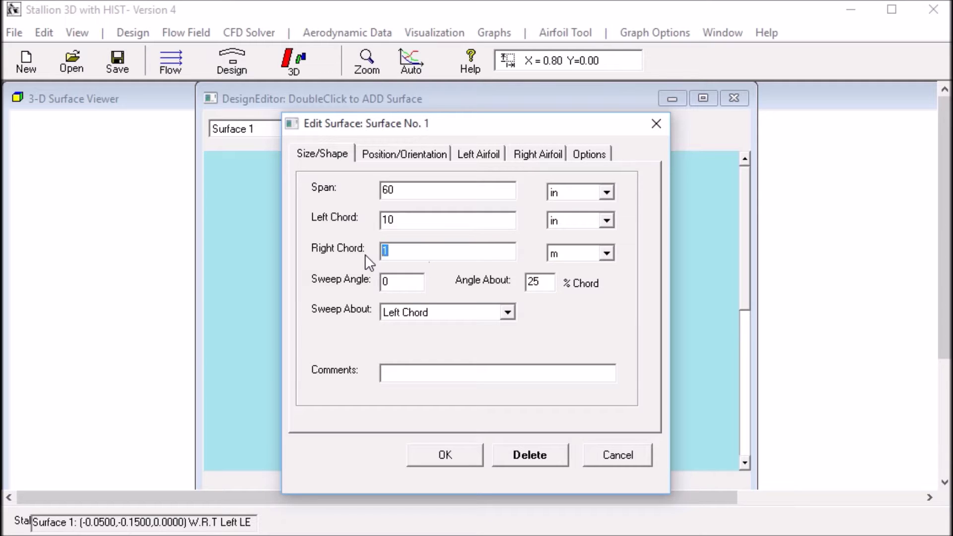
{"action": "type", "text": "10"}
{"action": "left_click", "coordinate": [606, 254]}
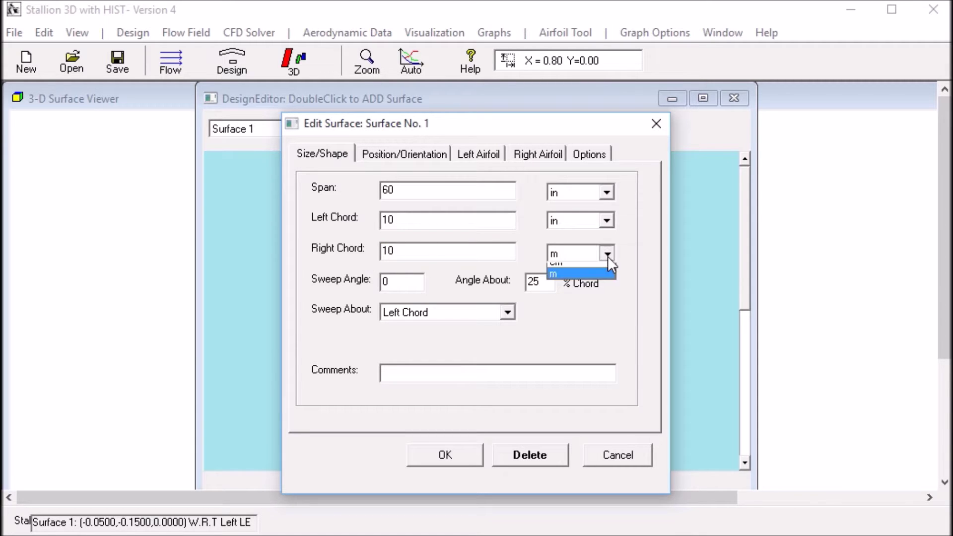
{"action": "left_click", "coordinate": [579, 268]}
{"action": "left_click", "coordinate": [607, 254]}
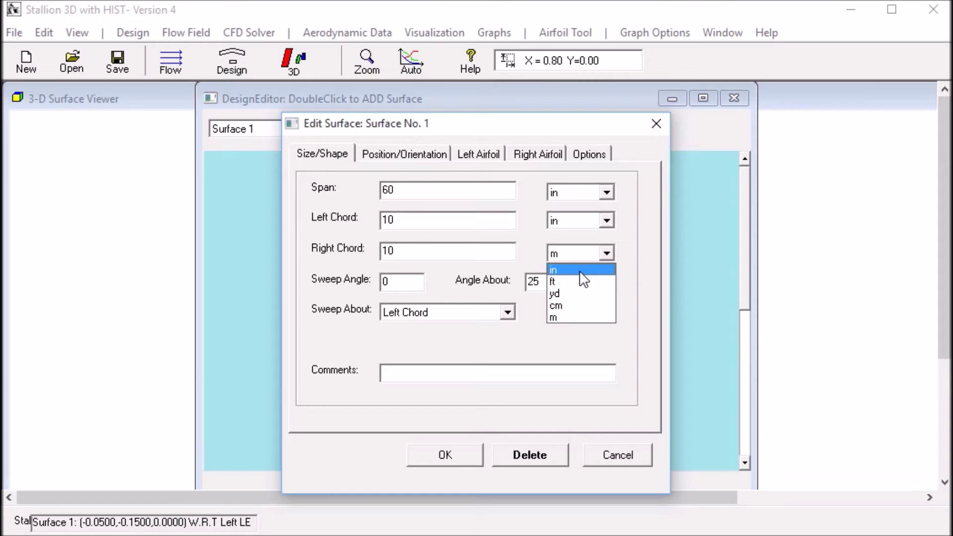
{"action": "left_click", "coordinate": [579, 270]}
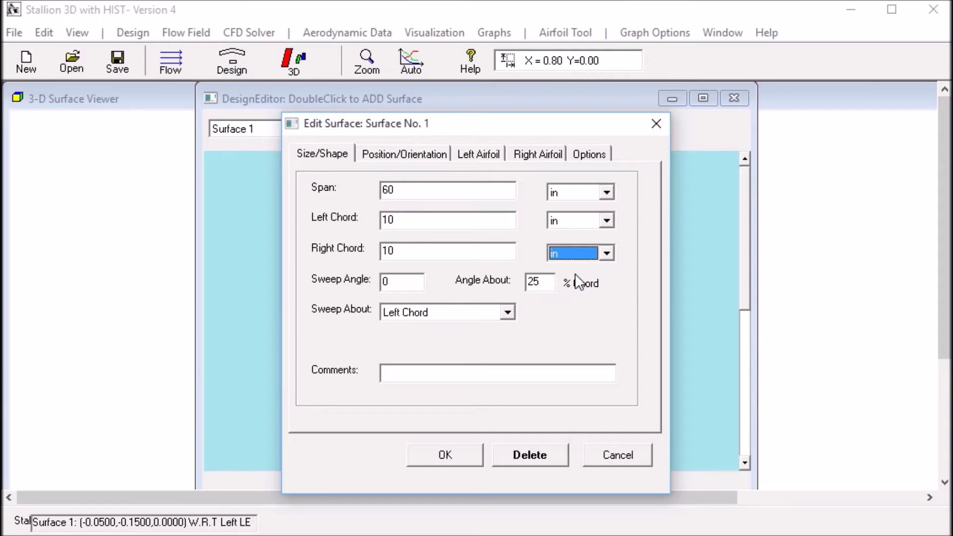
Pick the S1223 airfoil from the UIUC database as the left airfoil
{"action": "left_click", "coordinate": [472, 156]}
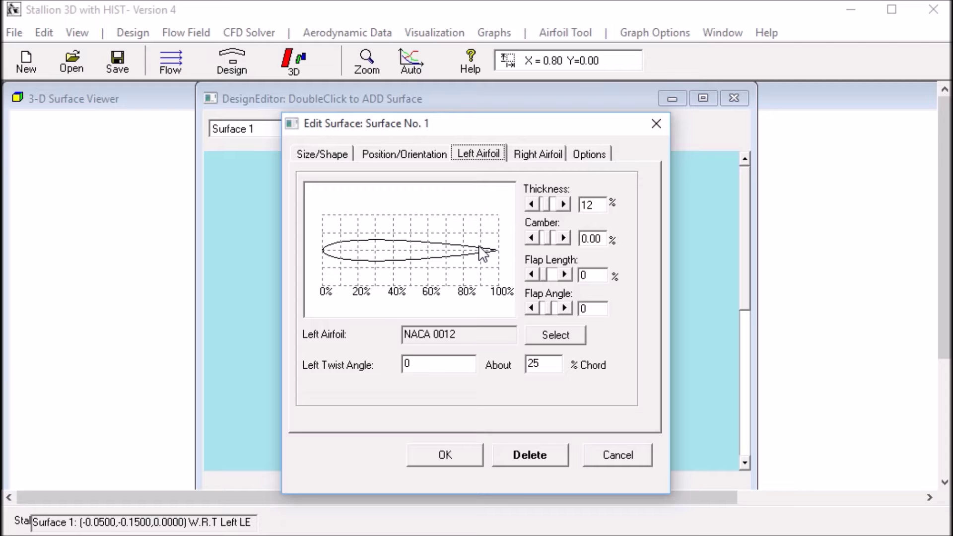
{"action": "left_click", "coordinate": [553, 341]}
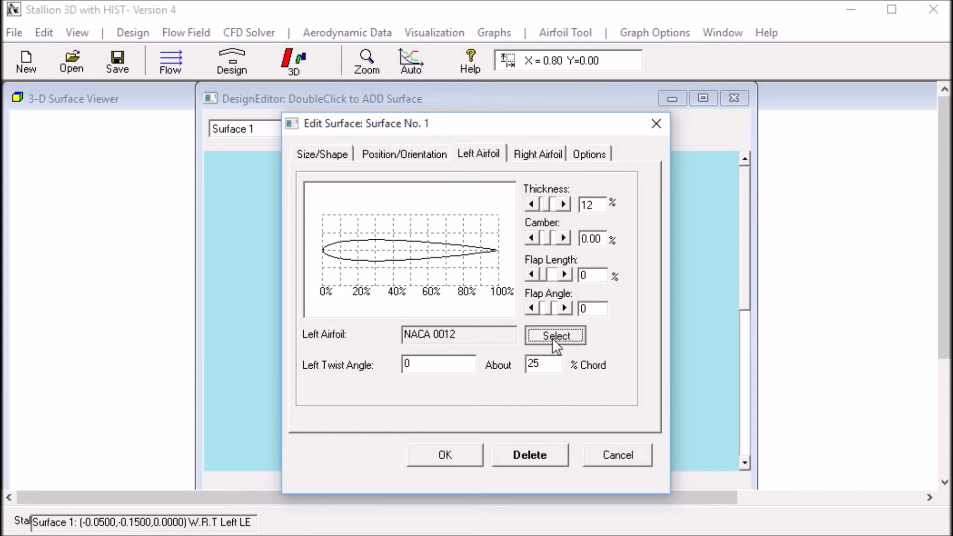
{"action": "left_click", "coordinate": [603, 340]}
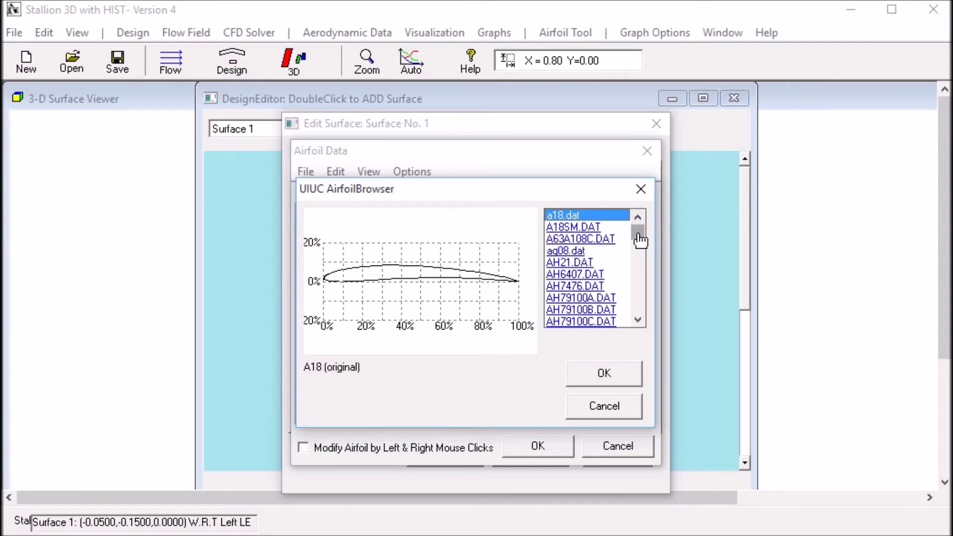
{"action": "left_click_drag", "start_coordinate": [641, 241], "coordinate": [642, 285]}
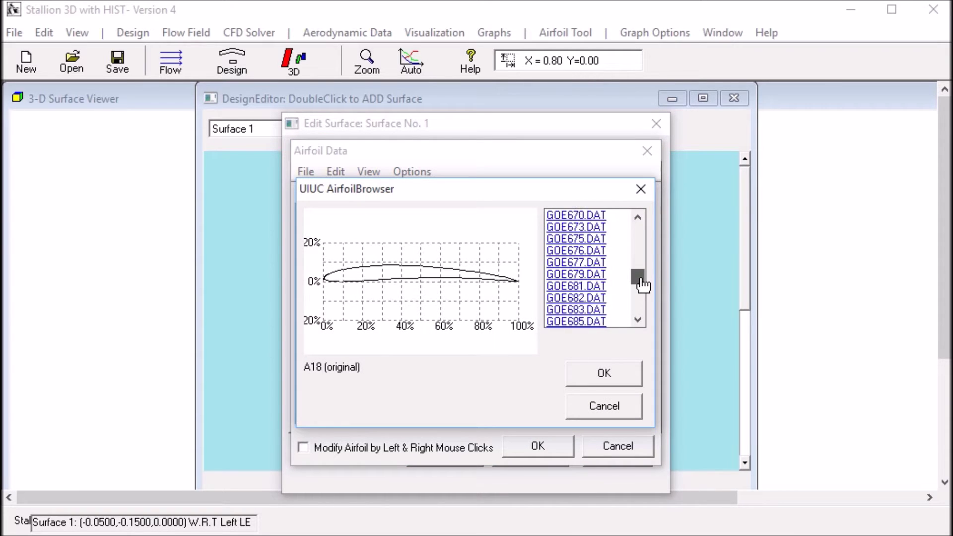
{"action": "left_click", "coordinate": [571, 264]}
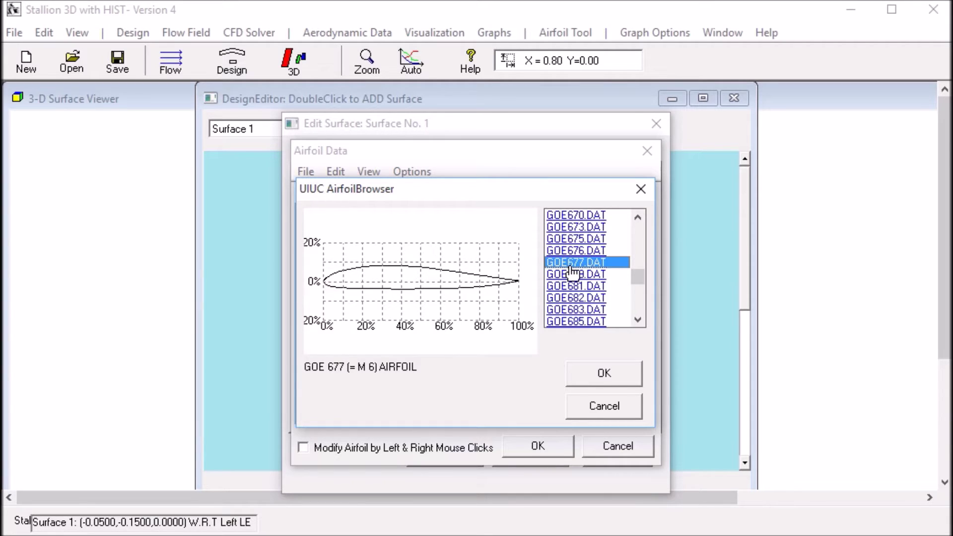
{"action": "key", "text": "s"}
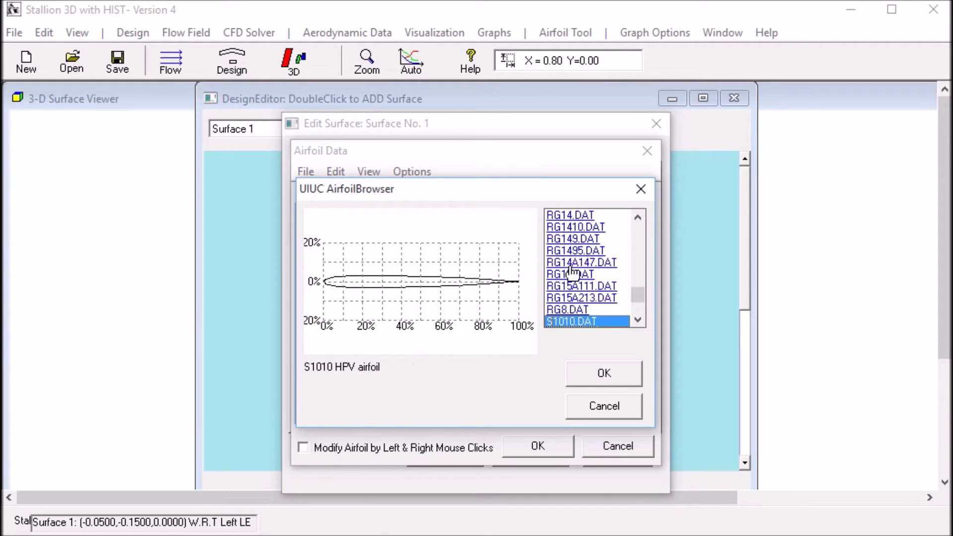
{"action": "left_click", "coordinate": [638, 321]}
{"action": "left_click", "coordinate": [637, 321]}
{"action": "left_click", "coordinate": [638, 321]}
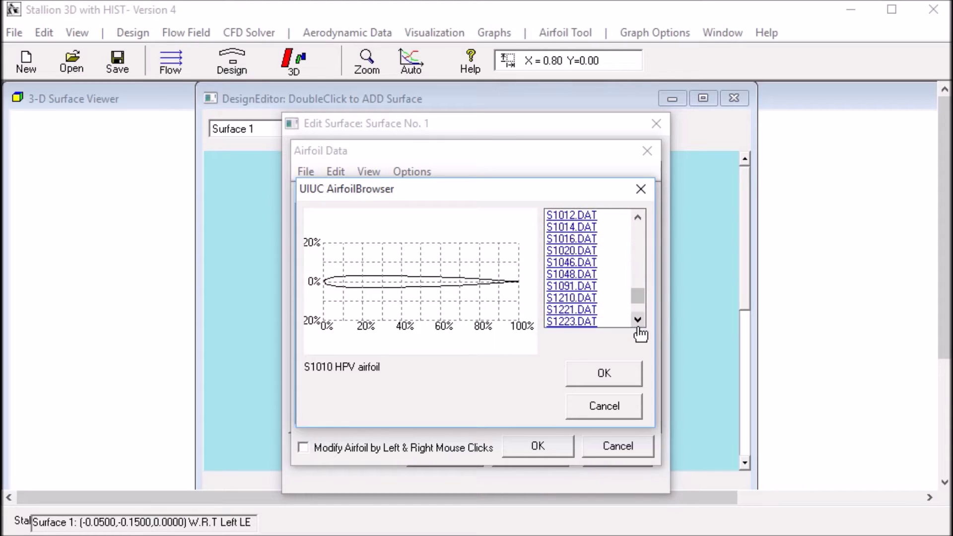
{"action": "left_click", "coordinate": [576, 310]}
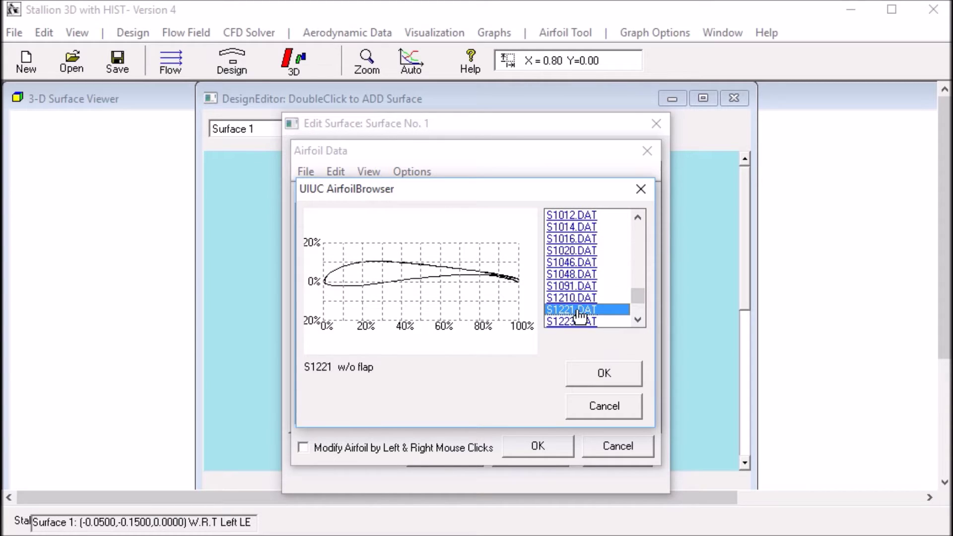
{"action": "left_click", "coordinate": [581, 322]}
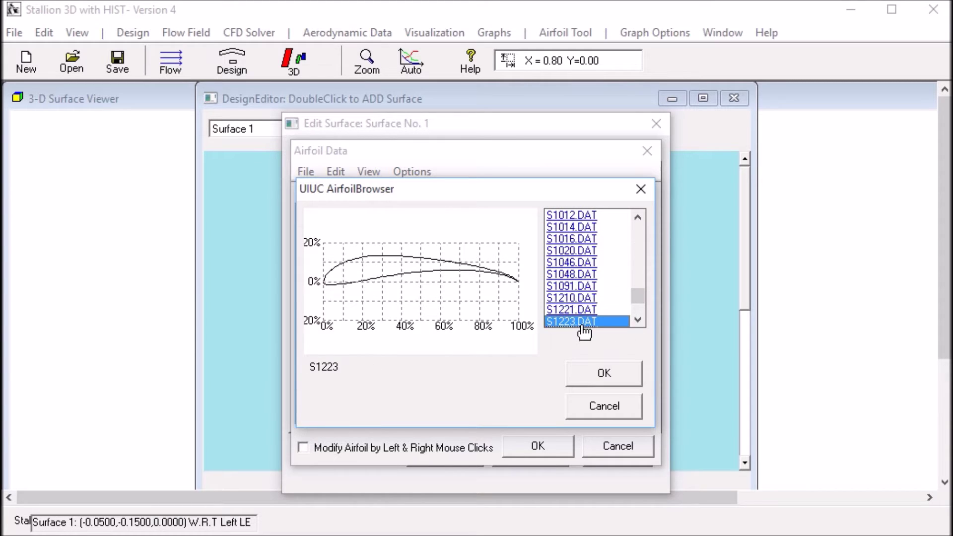
{"action": "left_click", "coordinate": [604, 373]}
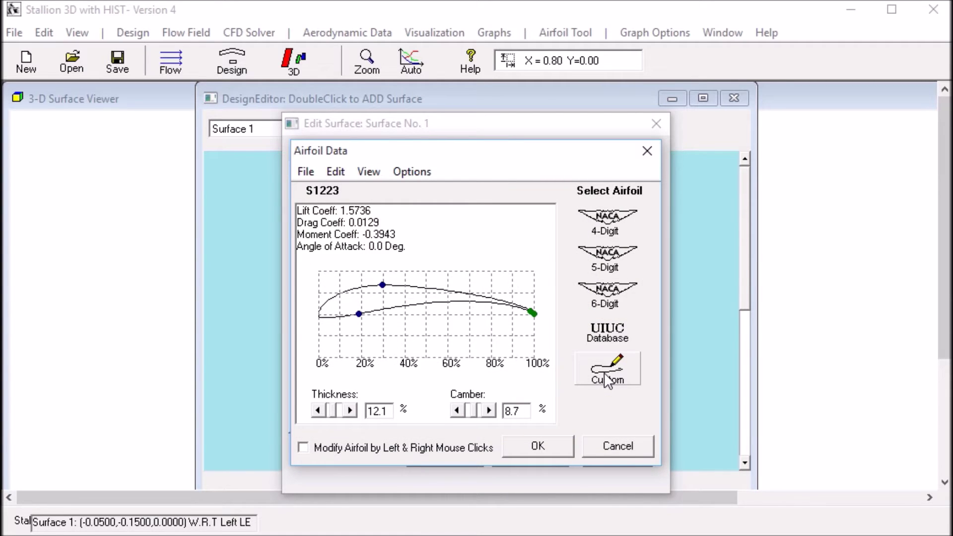
{"action": "left_click", "coordinate": [530, 449]}
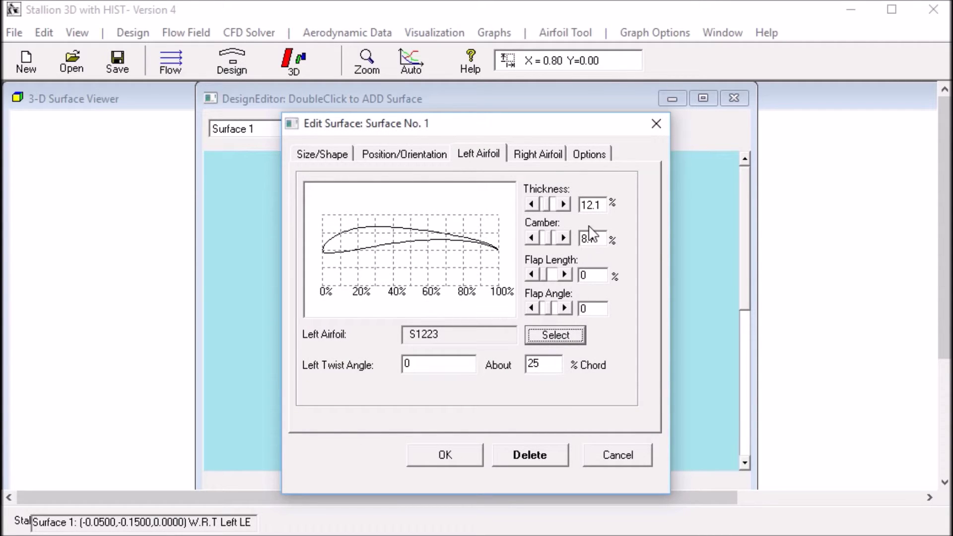
Invert the left airfoil's camber to -8.7%
{"action": "left_click", "coordinate": [586, 206]}
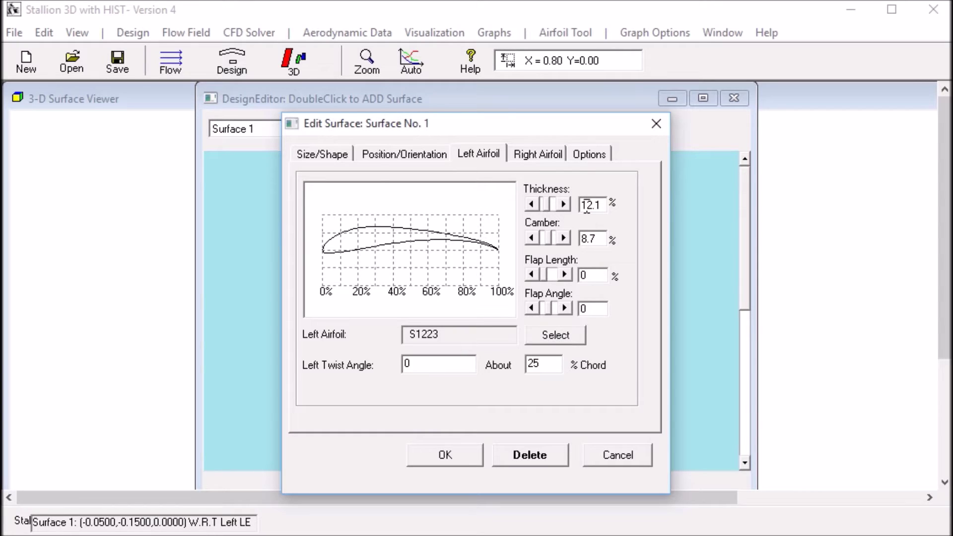
{"action": "left_click", "coordinate": [585, 239]}
{"action": "type", "text": "-"}
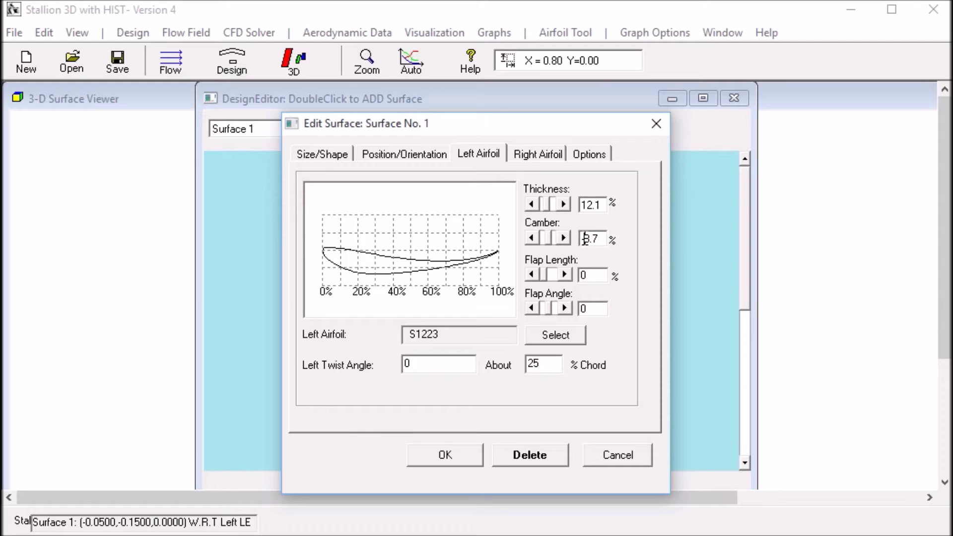
Make the right airfoil S1223 as well, with camber -8.7%
{"action": "left_click", "coordinate": [546, 155]}
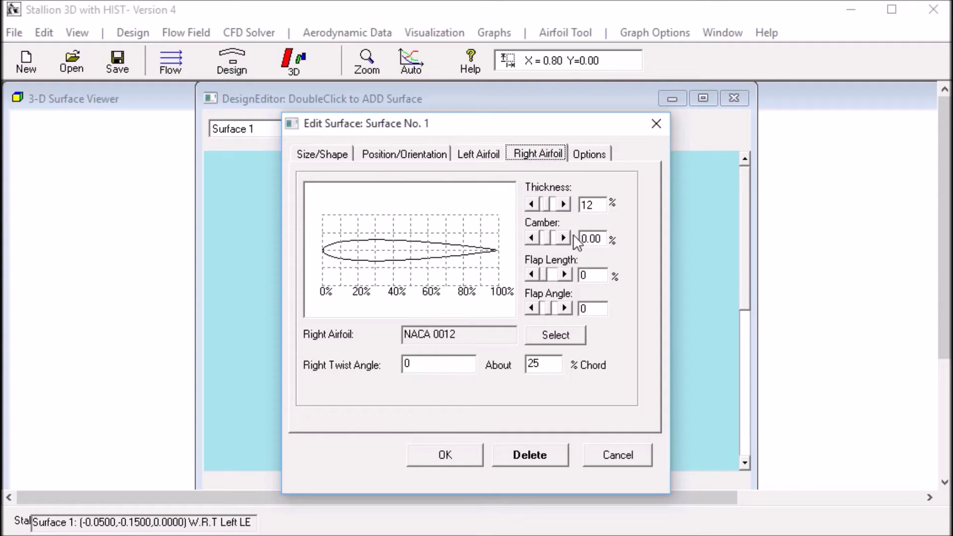
{"action": "left_click", "coordinate": [555, 341]}
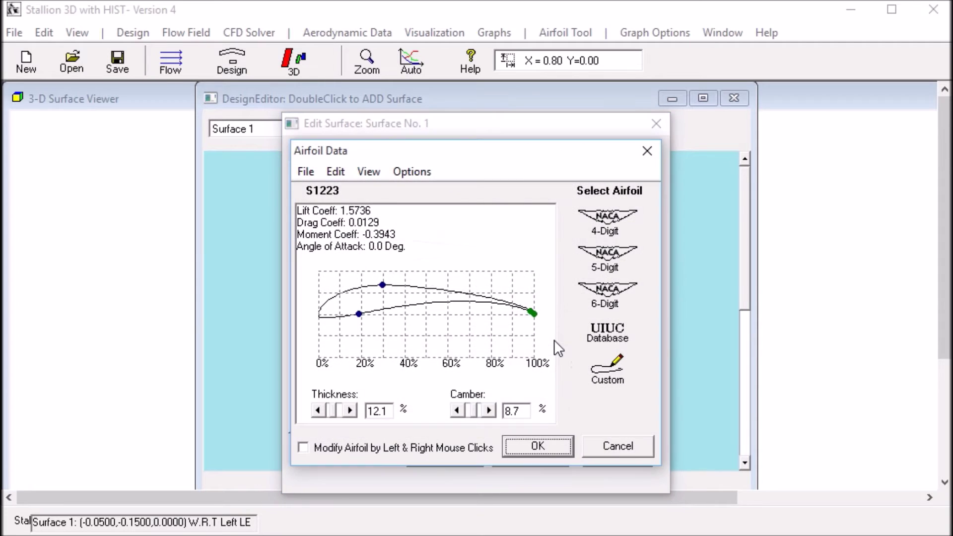
{"action": "left_click", "coordinate": [531, 450]}
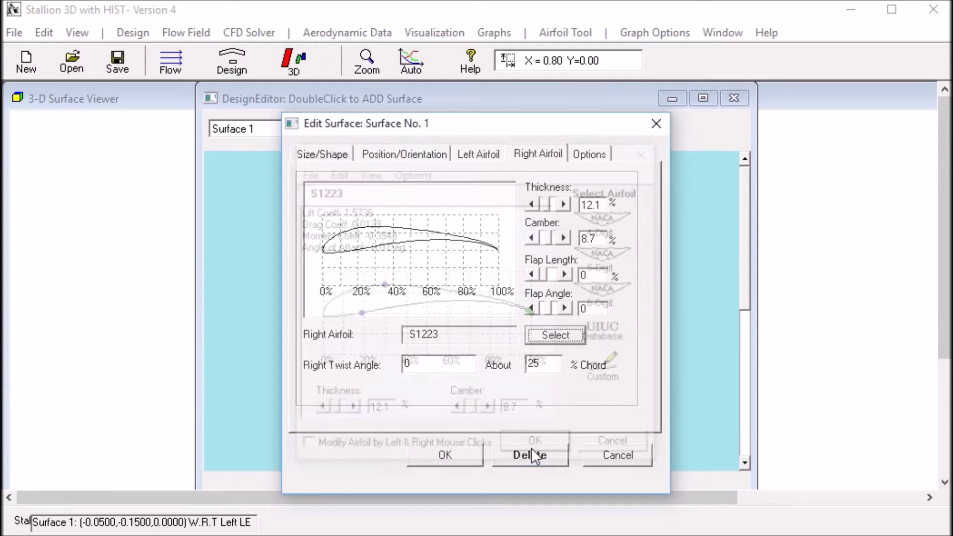
{"action": "left_click", "coordinate": [584, 239]}
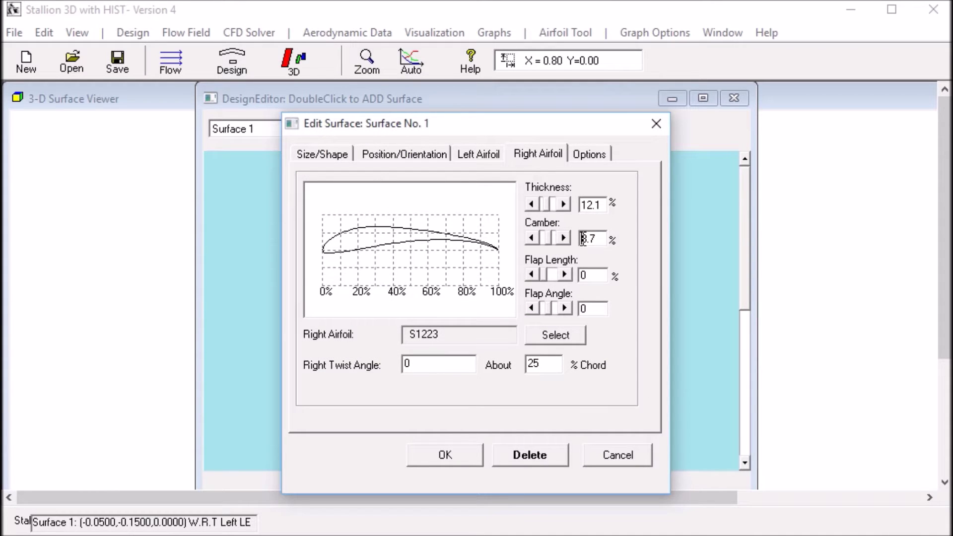
{"action": "type", "text": "-"}
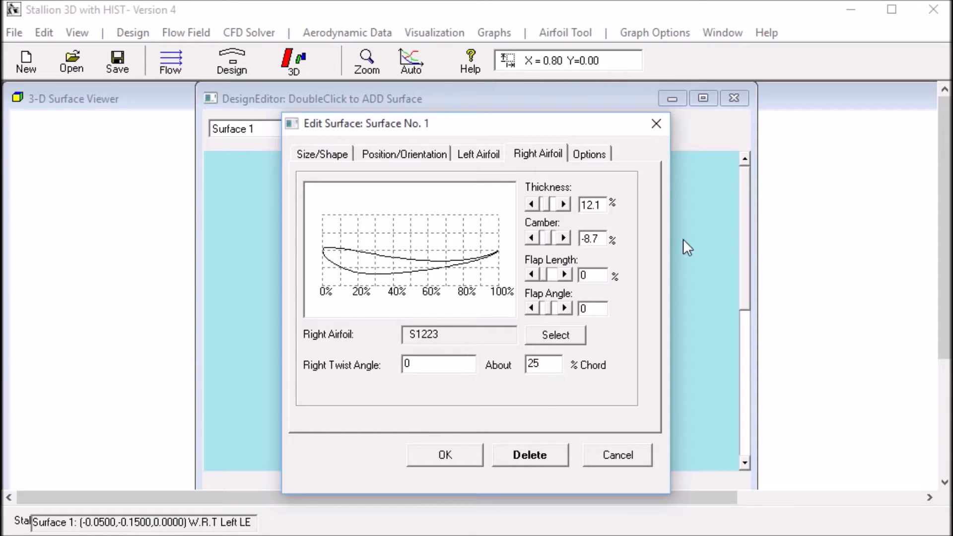
Apply the airfoil changes and redraw the wing in the 3-D Surface Viewer
{"action": "left_click", "coordinate": [454, 455]}
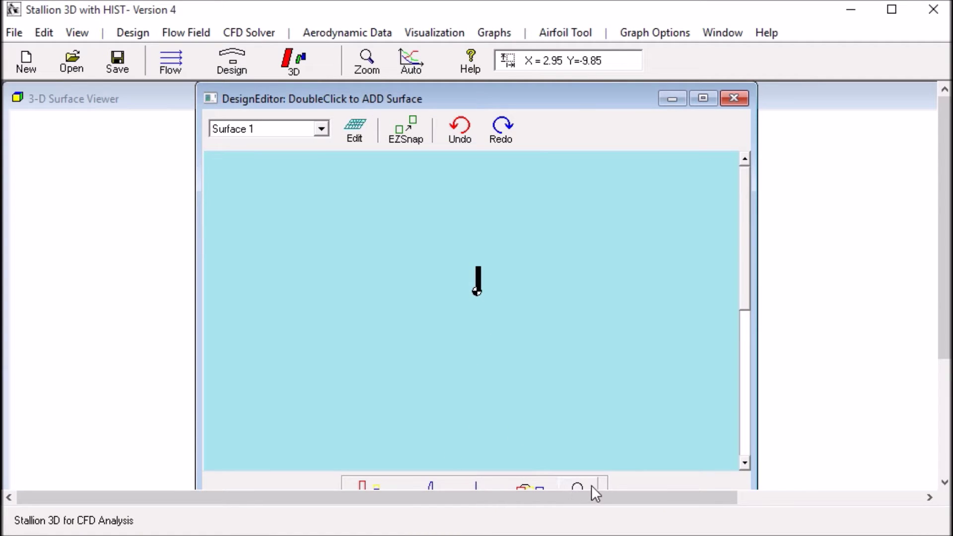
{"action": "left_click", "coordinate": [820, 291]}
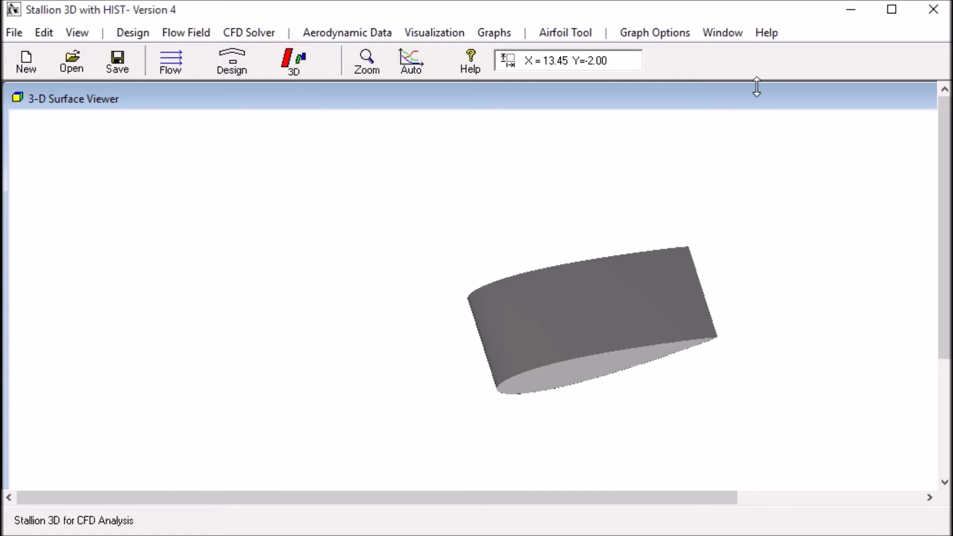
{"action": "left_click_drag", "start_coordinate": [757, 109], "coordinate": [446, 107]}
{"action": "left_click", "coordinate": [842, 363]}
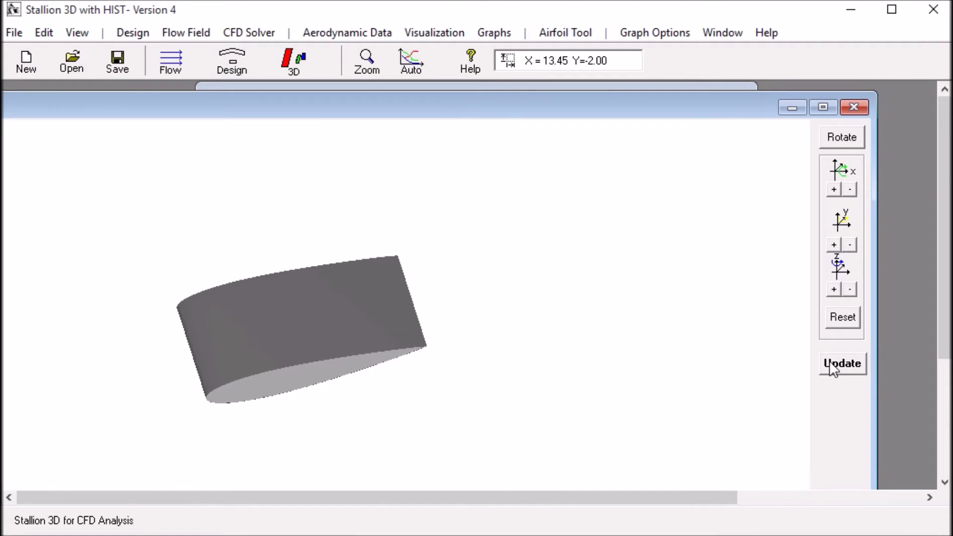
Rotate, zoom and enlarge the view of the inverted wing, then bring up Flow Field Conditions
{"action": "mouse_move", "coordinate": [105, 323]}
{"action": "left_mouse_down"}
{"action": "mouse_move", "coordinate": [122, 330]}
{"action": "mouse_move", "coordinate": [107, 320]}
{"action": "left_mouse_up"}
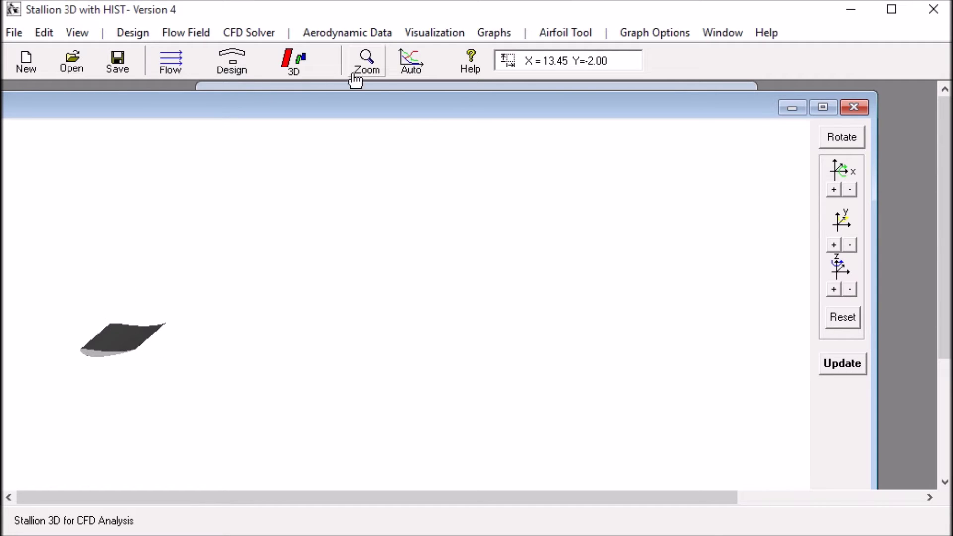
{"action": "left_click_drag", "start_coordinate": [62, 287], "coordinate": [188, 388]}
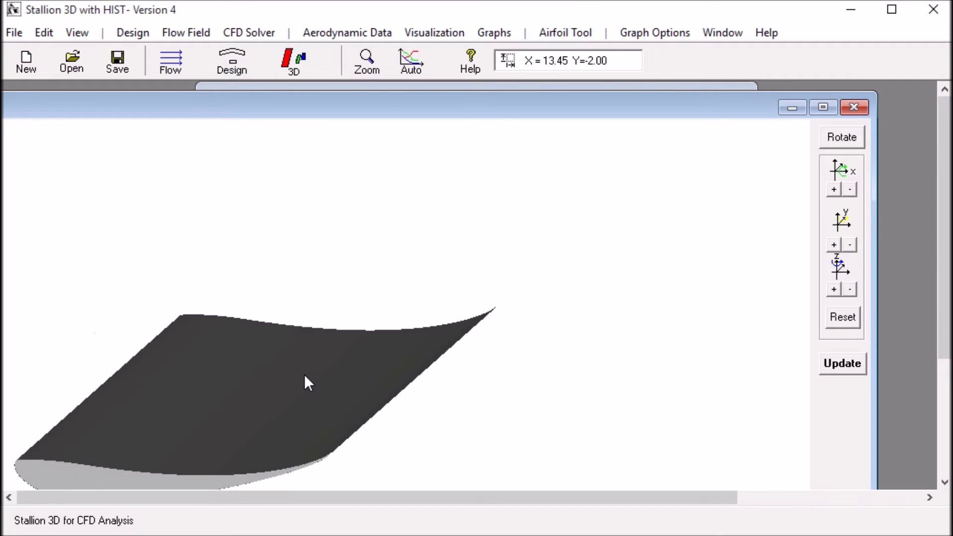
{"action": "left_click_drag", "start_coordinate": [302, 378], "coordinate": [306, 392]}
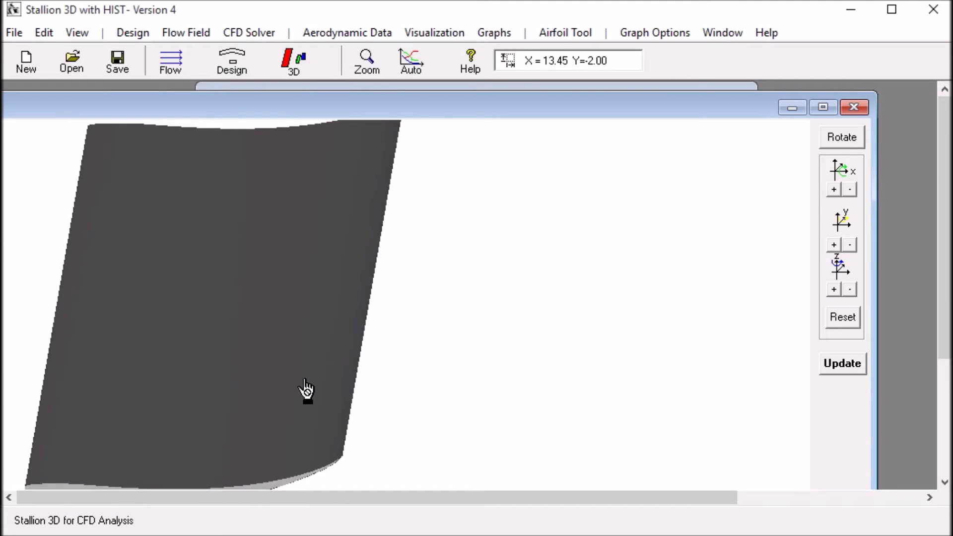
{"action": "double_click", "coordinate": [309, 104]}
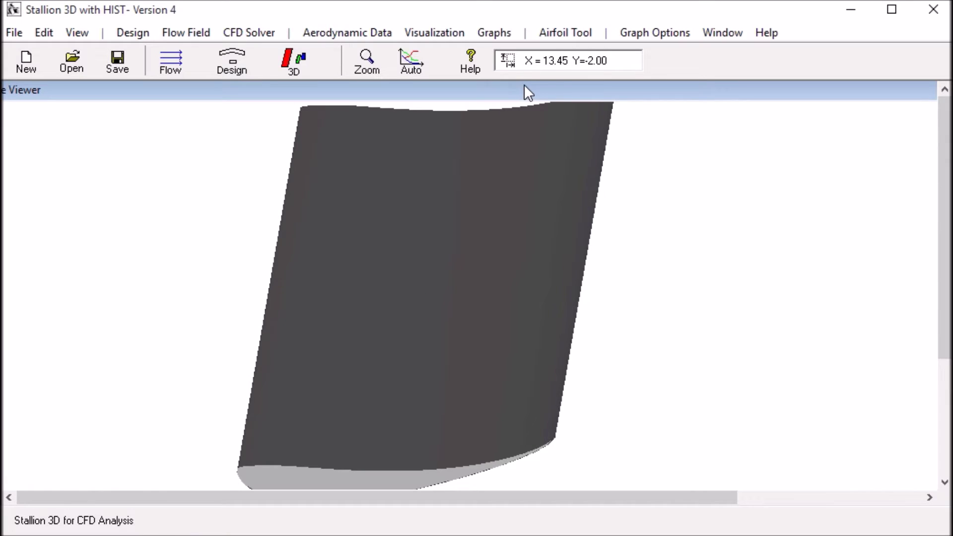
{"action": "left_click_drag", "start_coordinate": [523, 85], "coordinate": [640, 84]}
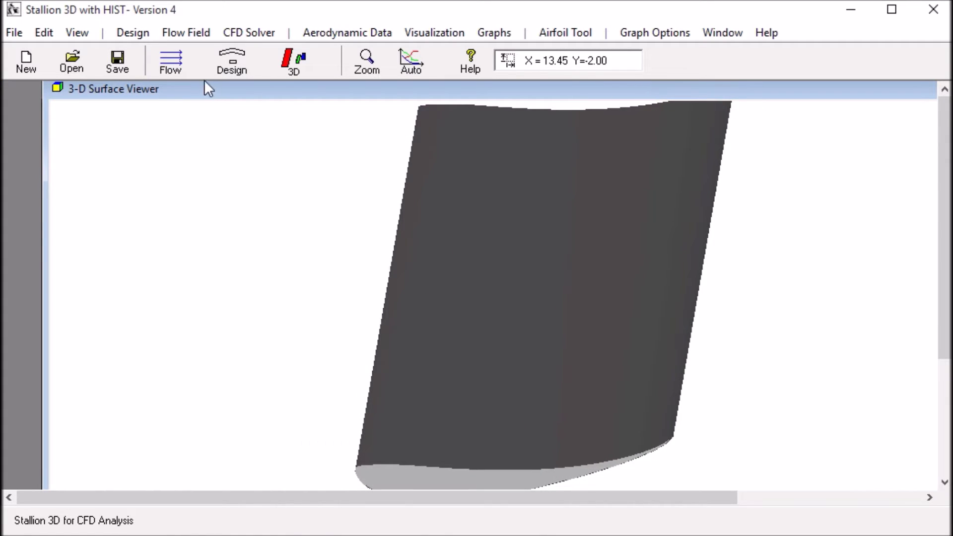
{"action": "left_click", "coordinate": [170, 64]}
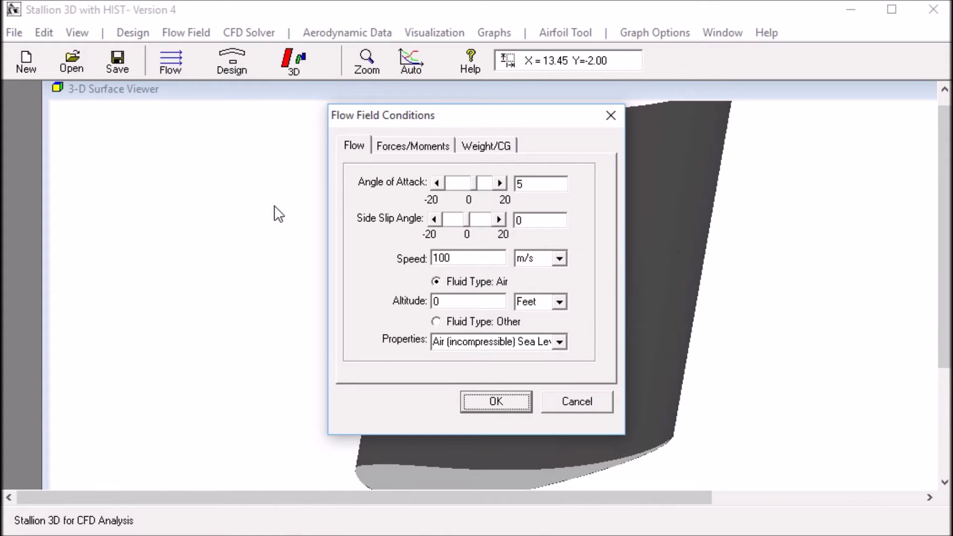
Raise the angle of attack to 10° and set the fluid type to Other
{"action": "left_click", "coordinate": [501, 184]}
{"action": "left_click", "coordinate": [504, 184]}
{"action": "left_click", "coordinate": [504, 183]}
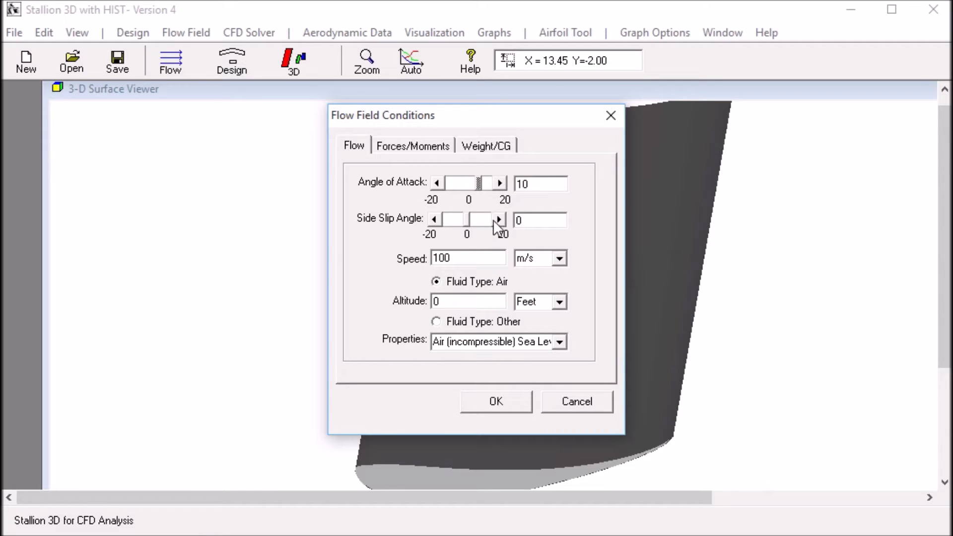
{"action": "left_click", "coordinate": [439, 323]}
{"action": "left_click", "coordinate": [559, 342]}
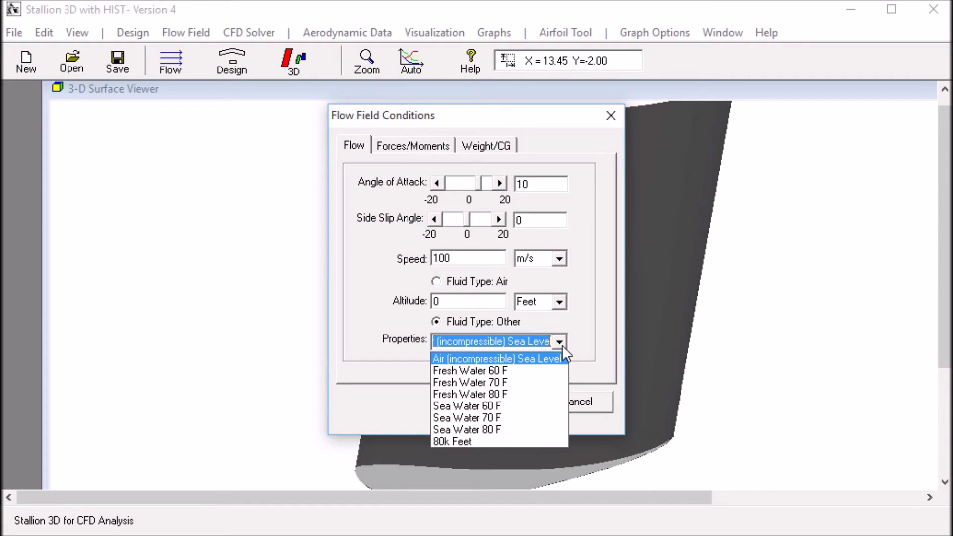
{"action": "left_click", "coordinate": [586, 334]}
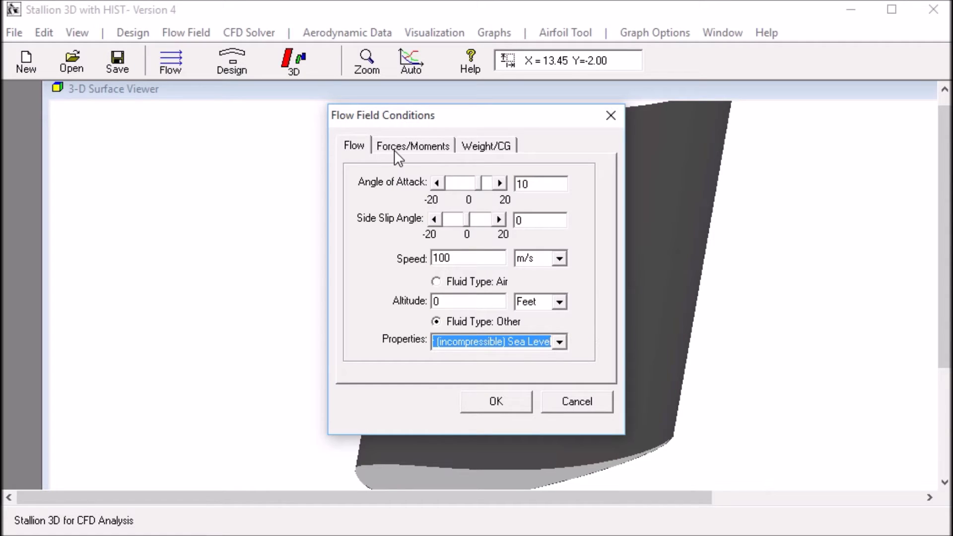
{"action": "left_click", "coordinate": [509, 399]}
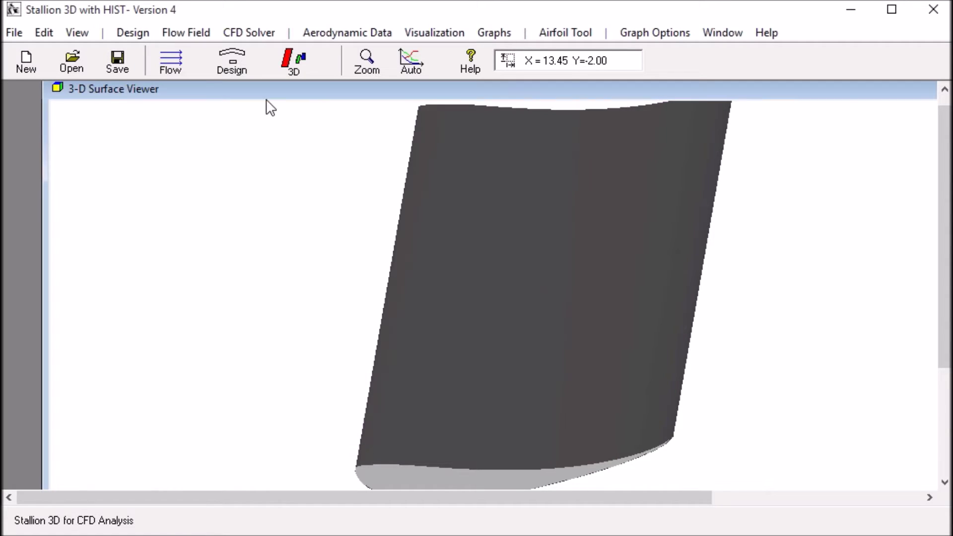
In solver setup, choose the Medium < 720K Cells grid and the RANS k-e flow model
{"action": "left_click", "coordinate": [249, 37]}
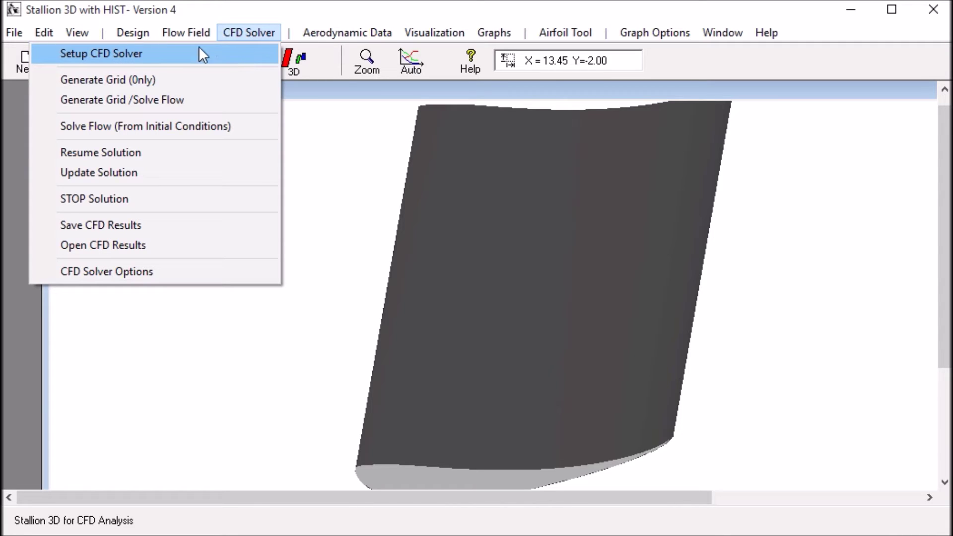
{"action": "left_click", "coordinate": [153, 55]}
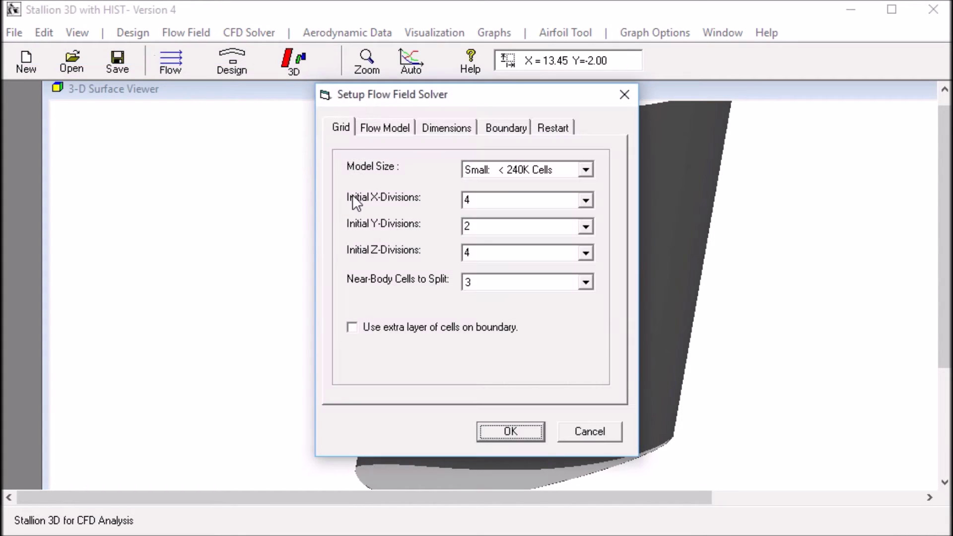
{"action": "left_click", "coordinate": [583, 169]}
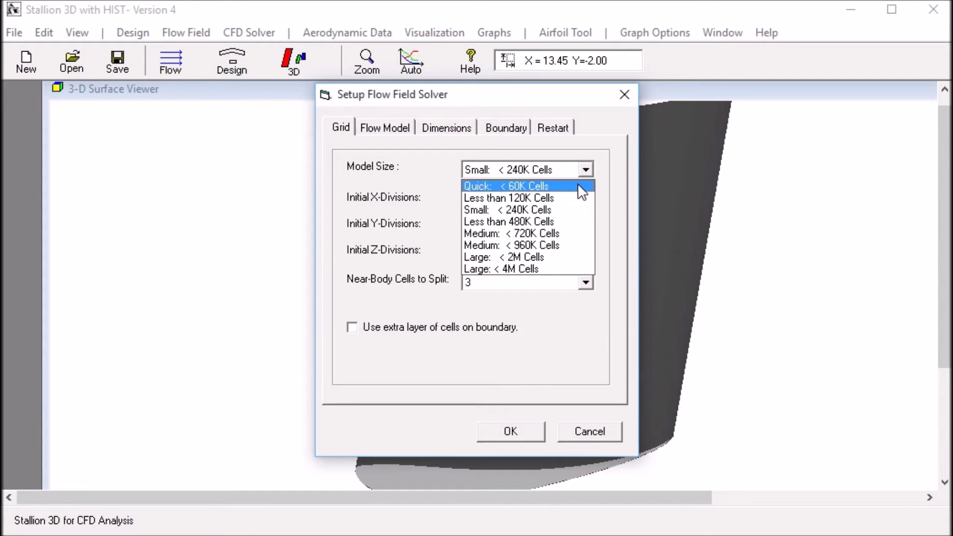
{"action": "left_click", "coordinate": [546, 234]}
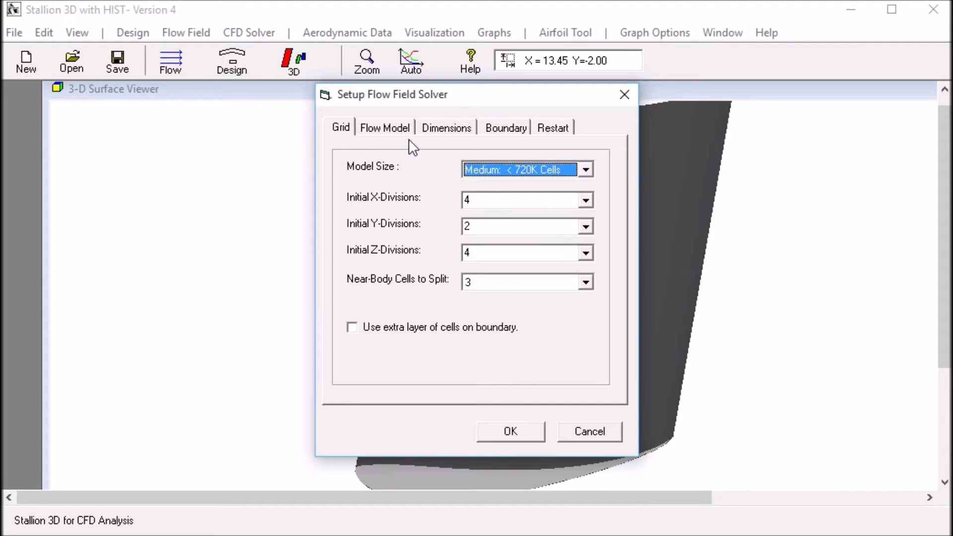
{"action": "left_click", "coordinate": [390, 128]}
{"action": "left_click", "coordinate": [373, 229]}
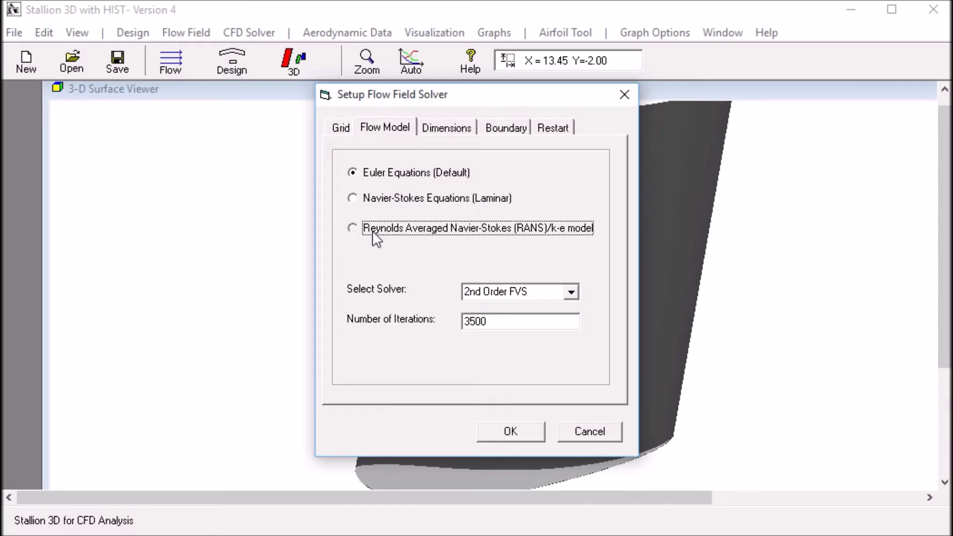
Review domain and boundary settings, turn off incremental restart saving, and confirm the setup
{"action": "left_click", "coordinate": [453, 133]}
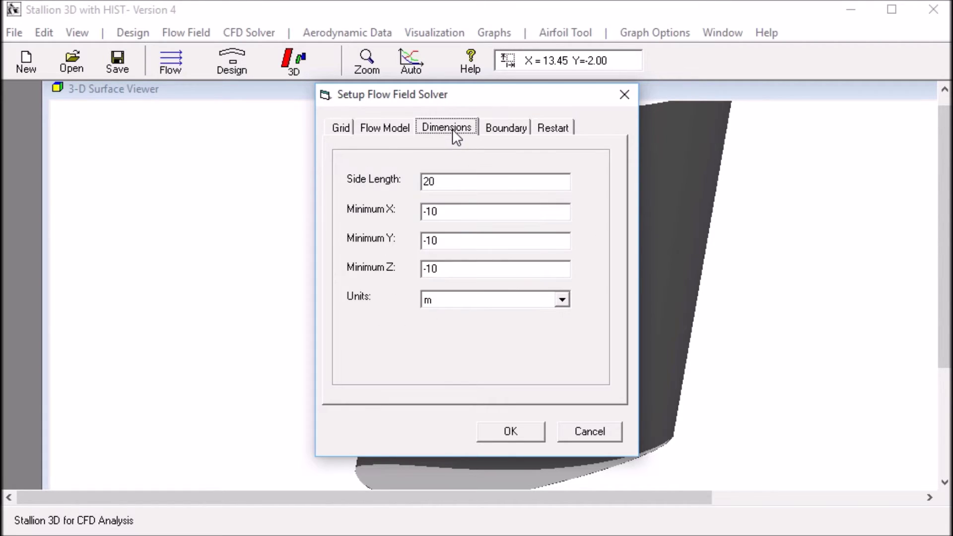
{"action": "left_click", "coordinate": [504, 130]}
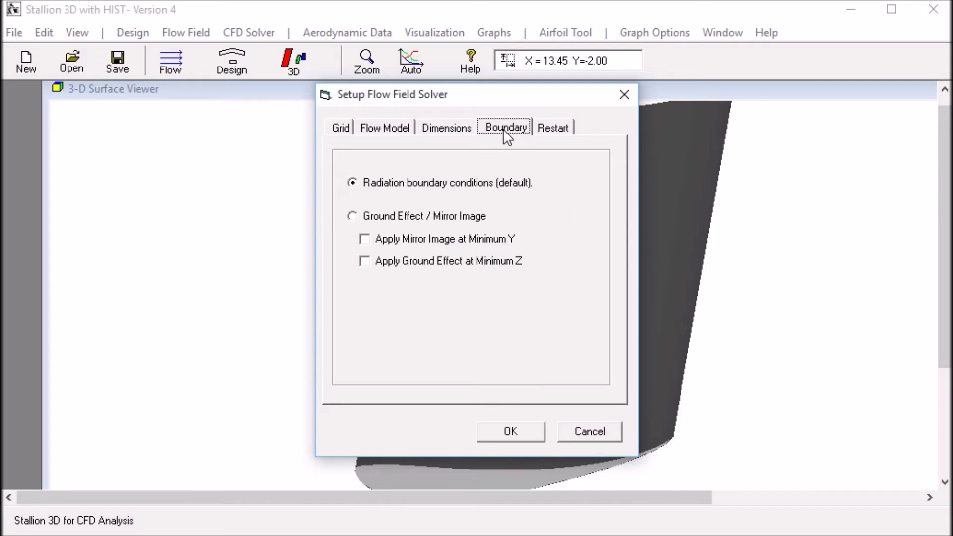
{"action": "left_click", "coordinate": [550, 128]}
{"action": "left_click", "coordinate": [515, 171]}
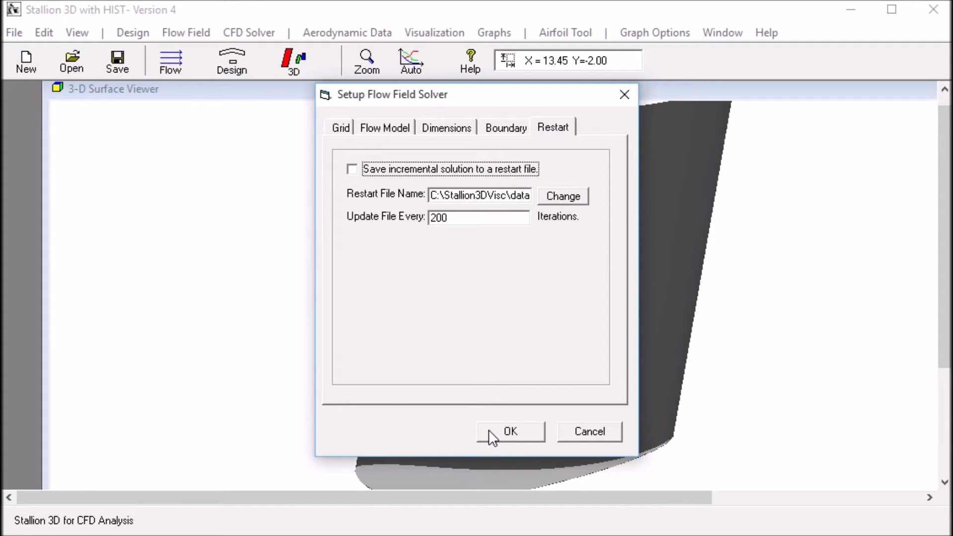
{"action": "left_click", "coordinate": [491, 432]}
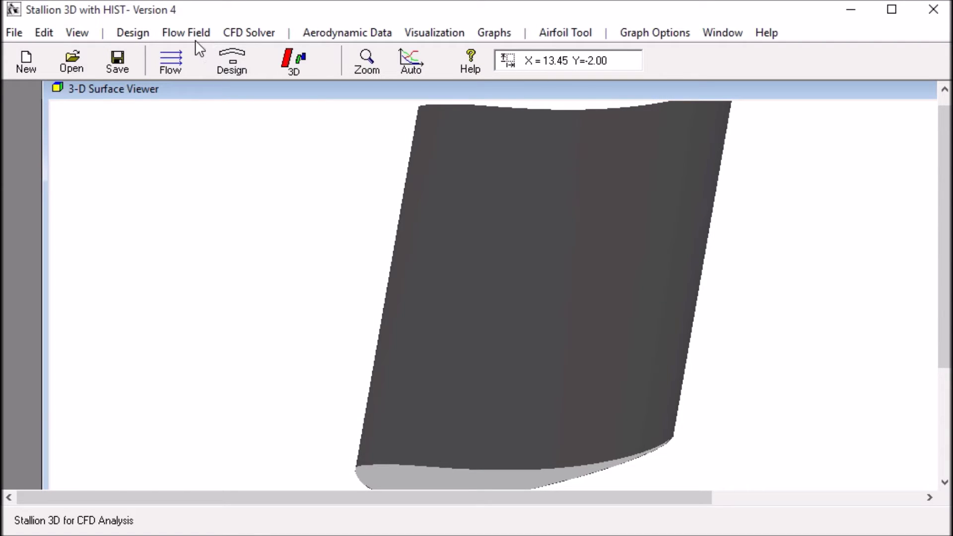
Run Generate Grid /Solve Flow until the solution saves at iteration 300
{"action": "left_click", "coordinate": [231, 35]}
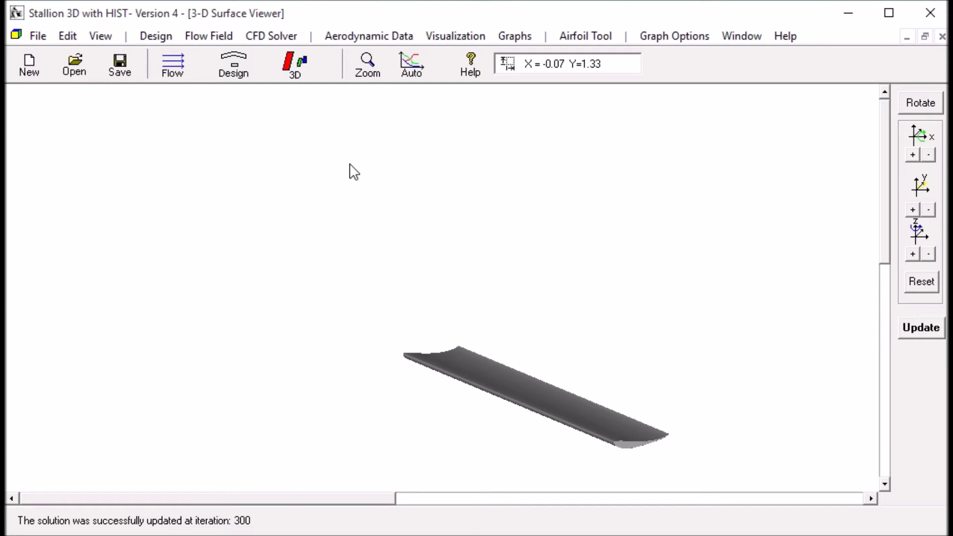
Shade the wing with the iteration-300 solution contours and rotate it to see both sides
{"action": "left_click", "coordinate": [450, 39]}
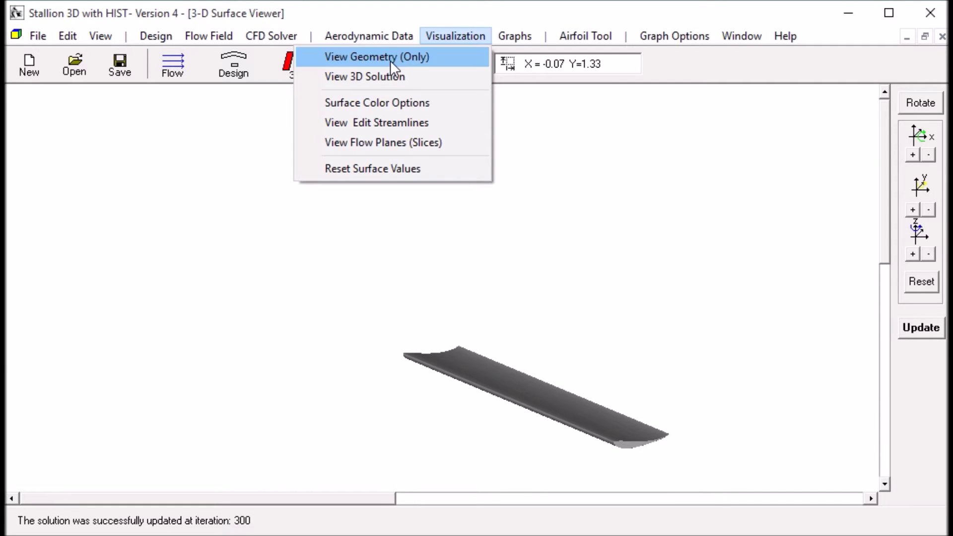
{"action": "left_click", "coordinate": [370, 78]}
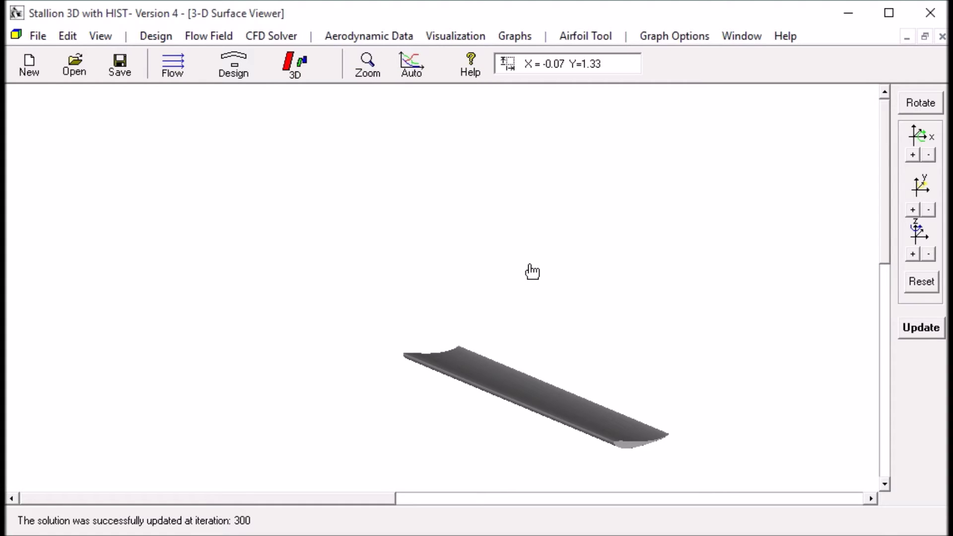
{"action": "mouse_move", "coordinate": [531, 270]}
{"action": "left_mouse_down"}
{"action": "mouse_move", "coordinate": [536, 288]}
{"action": "mouse_move", "coordinate": [517, 300]}
{"action": "mouse_move", "coordinate": [477, 292]}
{"action": "mouse_move", "coordinate": [534, 317]}
{"action": "mouse_move", "coordinate": [625, 302]}
{"action": "mouse_move", "coordinate": [706, 325]}
{"action": "mouse_move", "coordinate": [683, 347]}
{"action": "mouse_move", "coordinate": [608, 348]}
{"action": "left_mouse_up"}
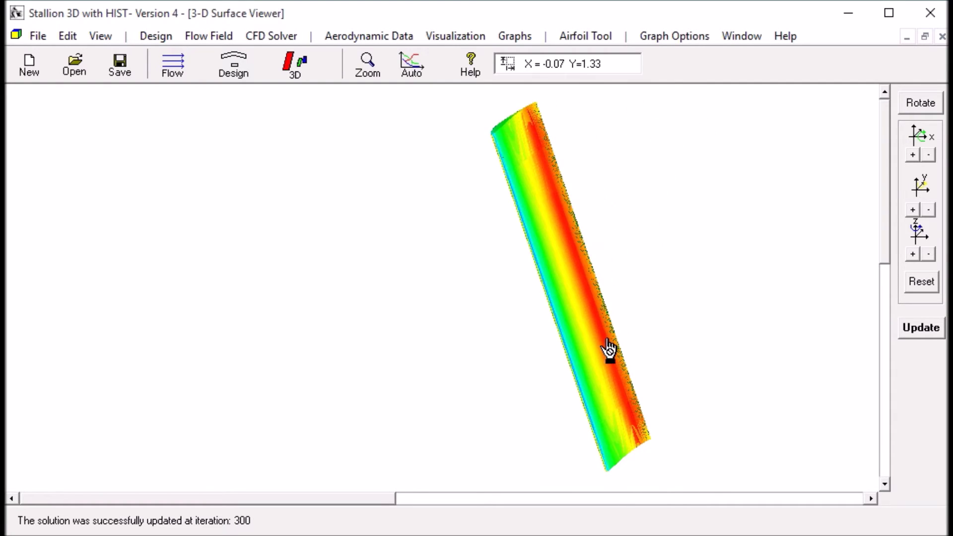
{"action": "left_click", "coordinate": [912, 329]}
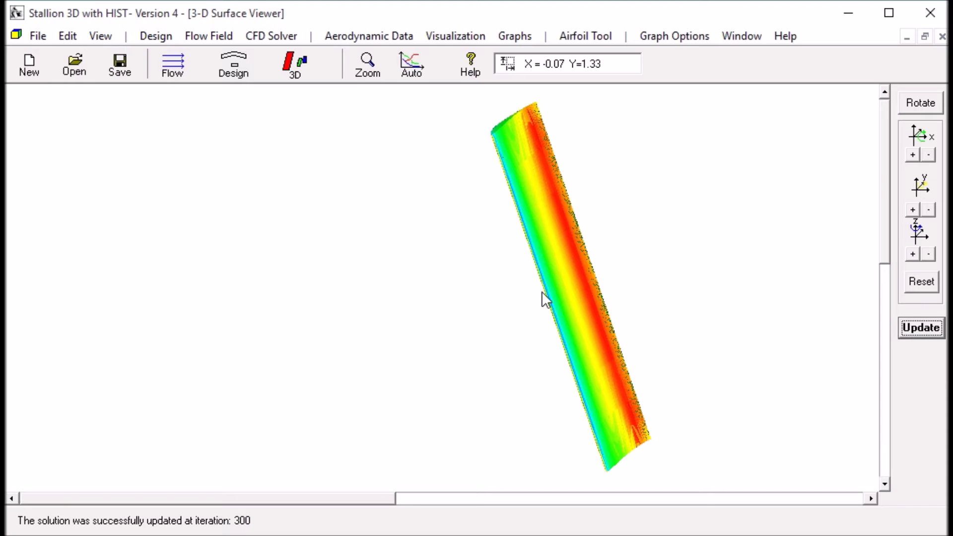
{"action": "left_click_drag", "start_coordinate": [542, 293], "coordinate": [687, 322]}
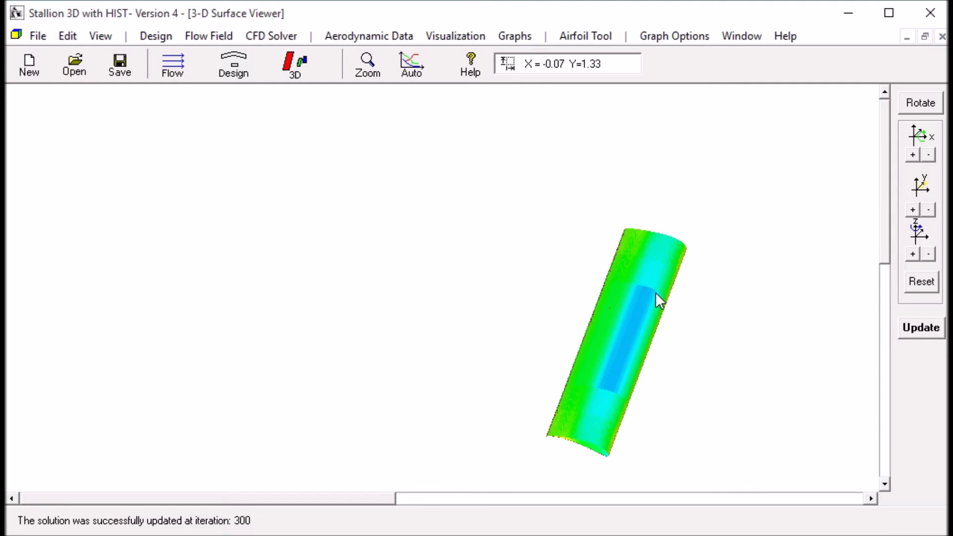
Check the Forces/Moments reference values, close Flow Field Conditions unchanged, and return to the Design Editor
{"action": "left_click", "coordinate": [182, 72]}
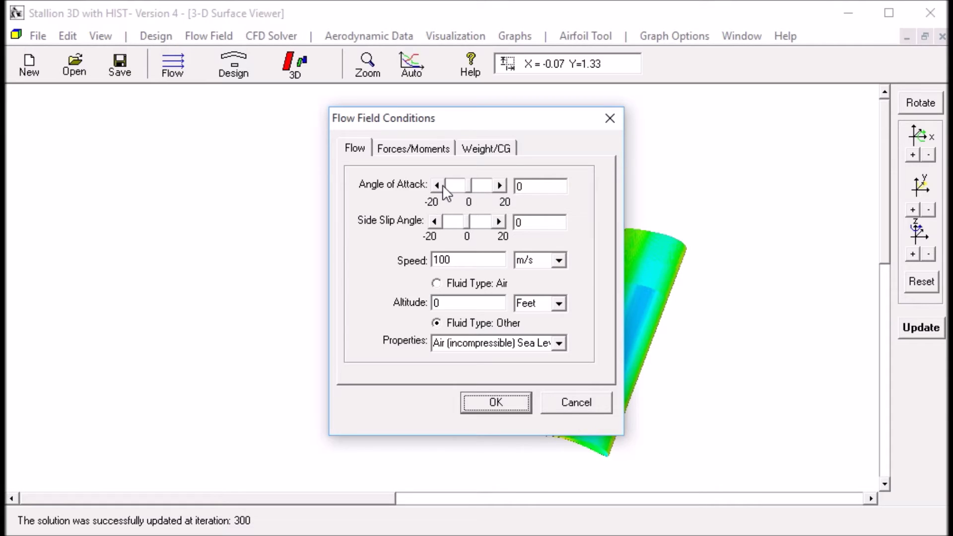
{"action": "left_click", "coordinate": [418, 147]}
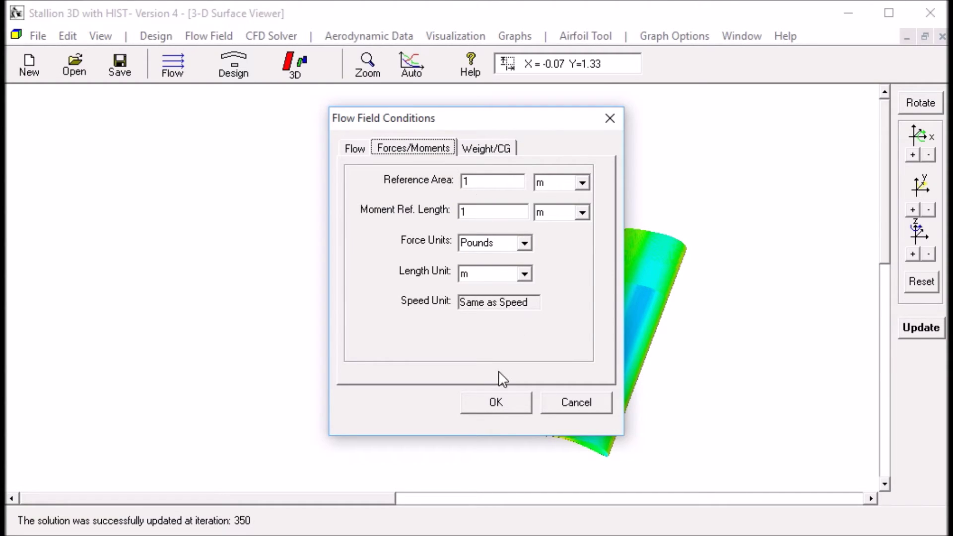
{"action": "left_click", "coordinate": [494, 402]}
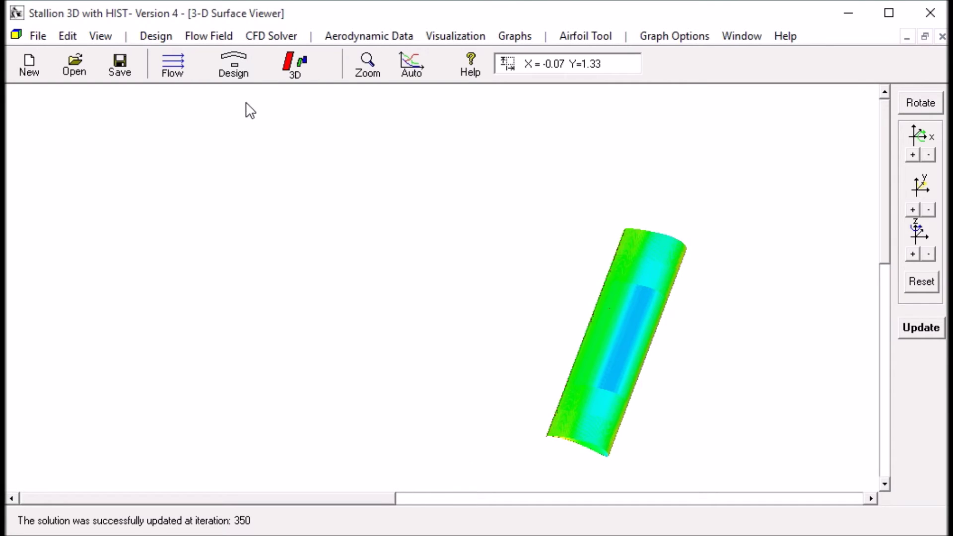
{"action": "left_click", "coordinate": [254, 76]}
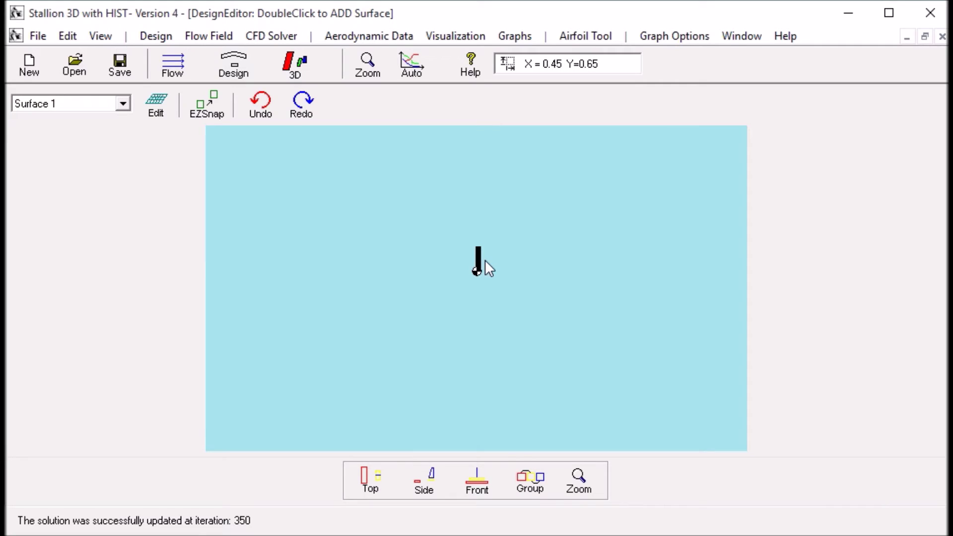
Check the S1223 wing surface's 60 in span and 10 in chord in its properties
{"action": "double_click", "coordinate": [478, 261]}
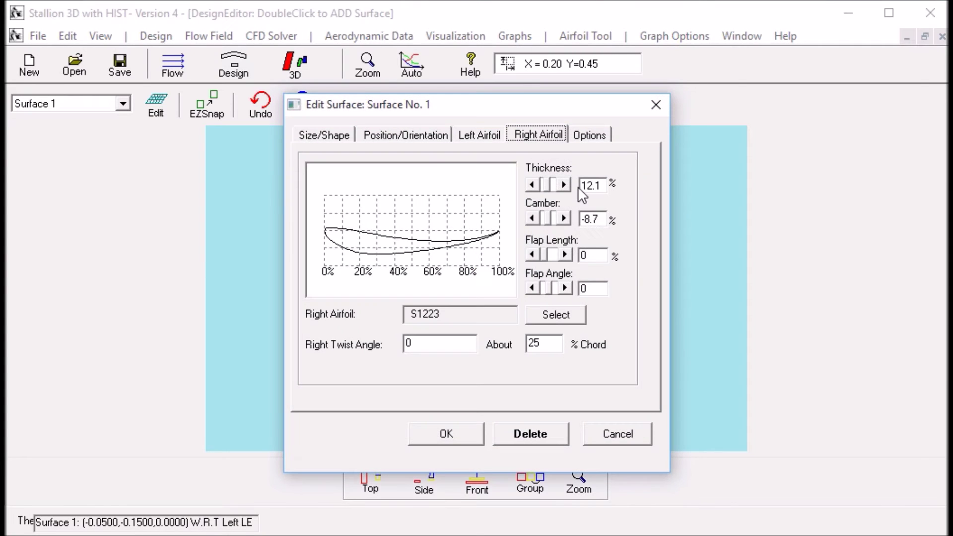
{"action": "left_click", "coordinate": [320, 139]}
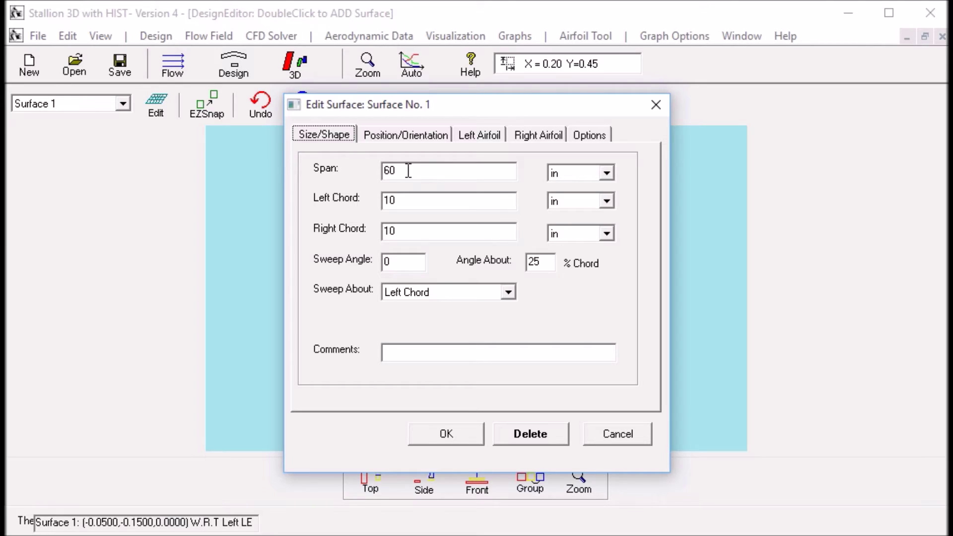
{"action": "left_click", "coordinate": [450, 435]}
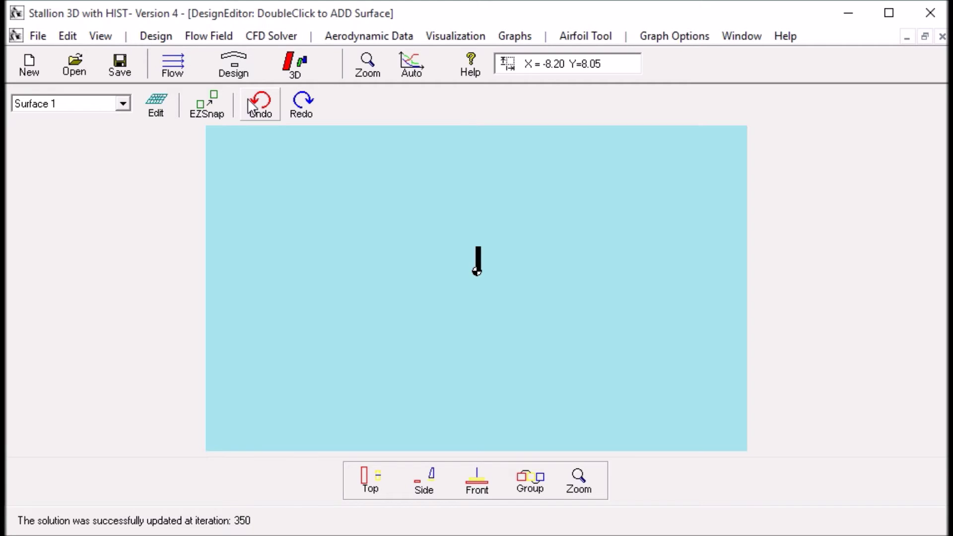
Set the force and moment reference area to 600 in
{"action": "left_click", "coordinate": [173, 65]}
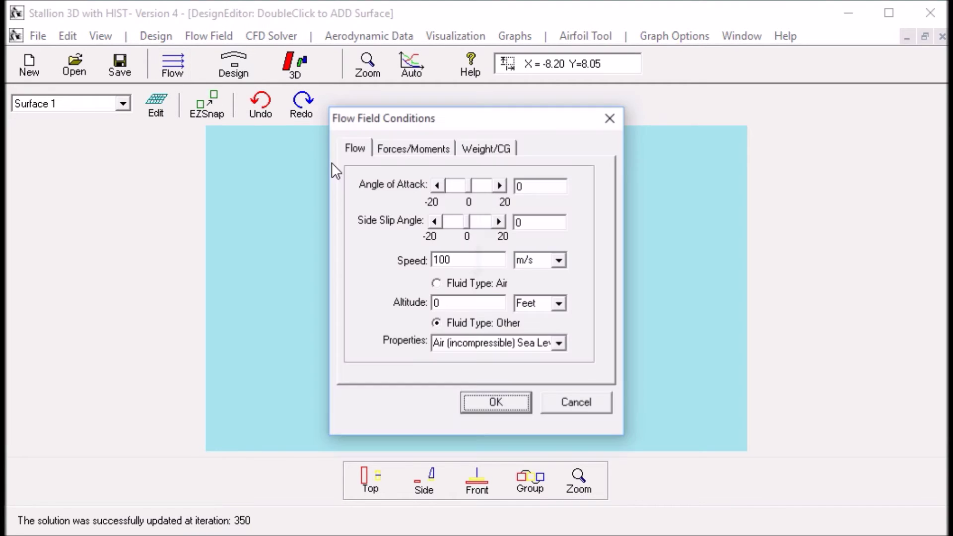
{"action": "left_click", "coordinate": [422, 152]}
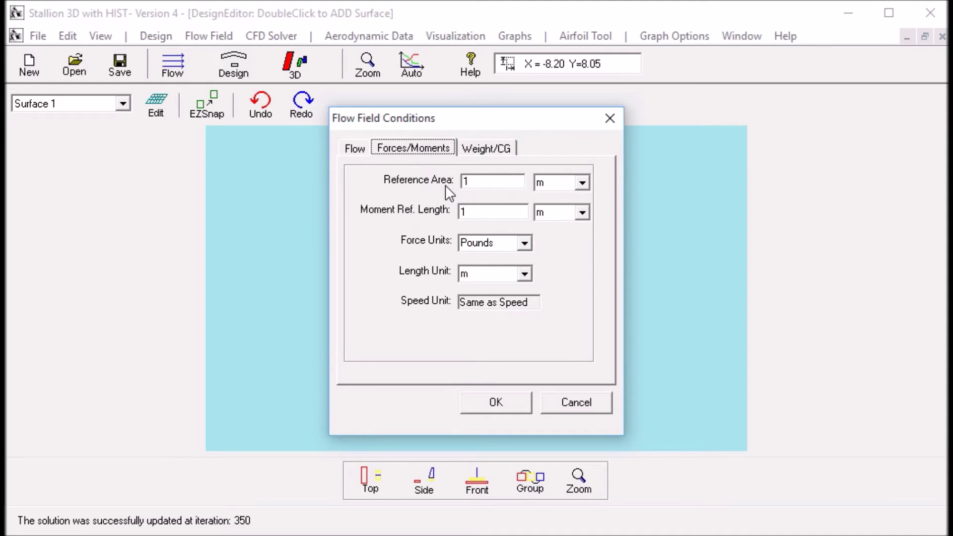
{"action": "double_click", "coordinate": [467, 176]}
{"action": "type", "text": "600"}
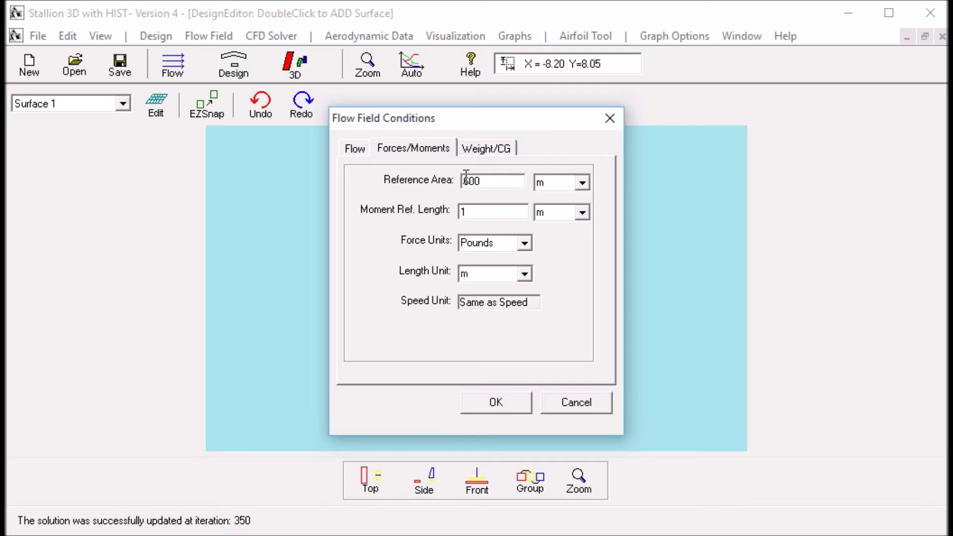
{"action": "left_click", "coordinate": [582, 183]}
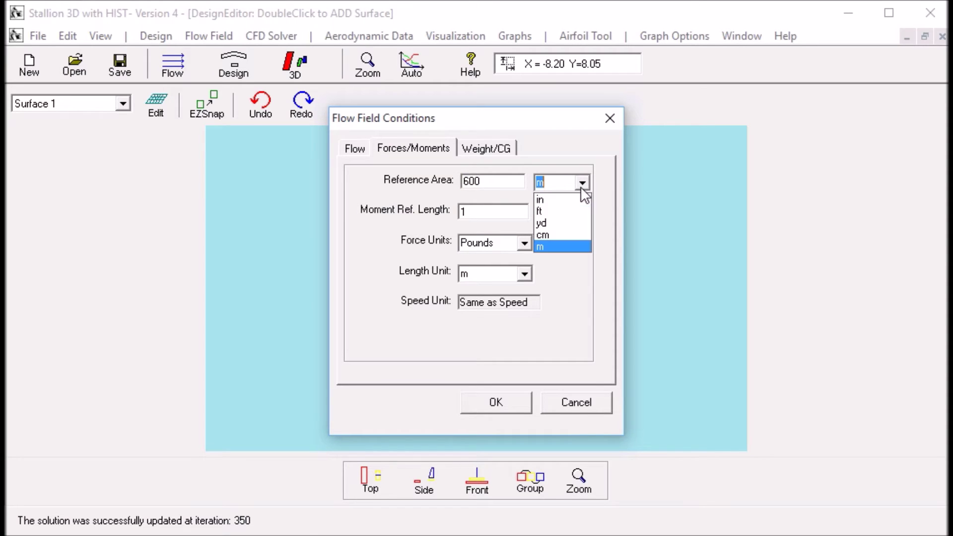
{"action": "left_click", "coordinate": [566, 199]}
{"action": "left_click", "coordinate": [501, 414]}
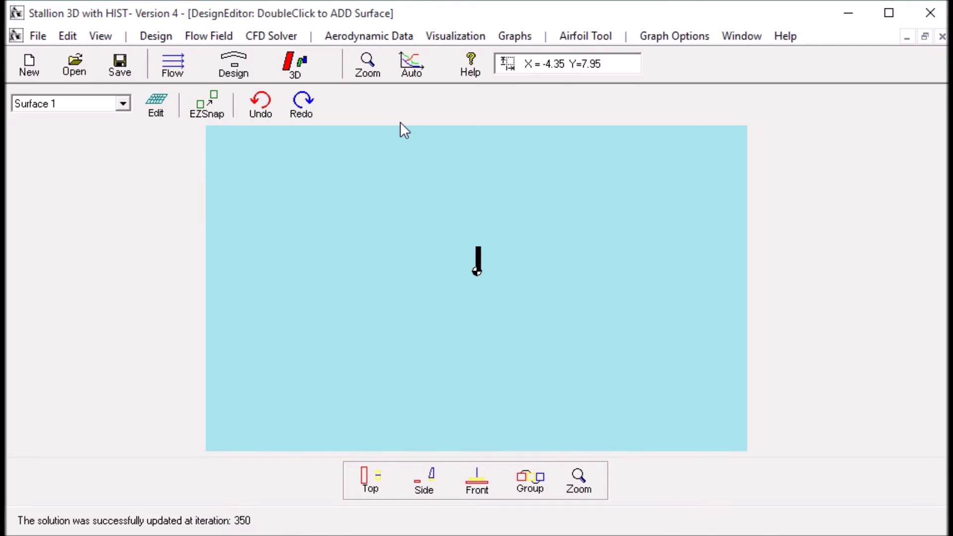
Display the Aerodynamic Coefficients report (lift -0.327, pressure drag 0.0761) and move it clear
{"action": "left_click", "coordinate": [381, 36]}
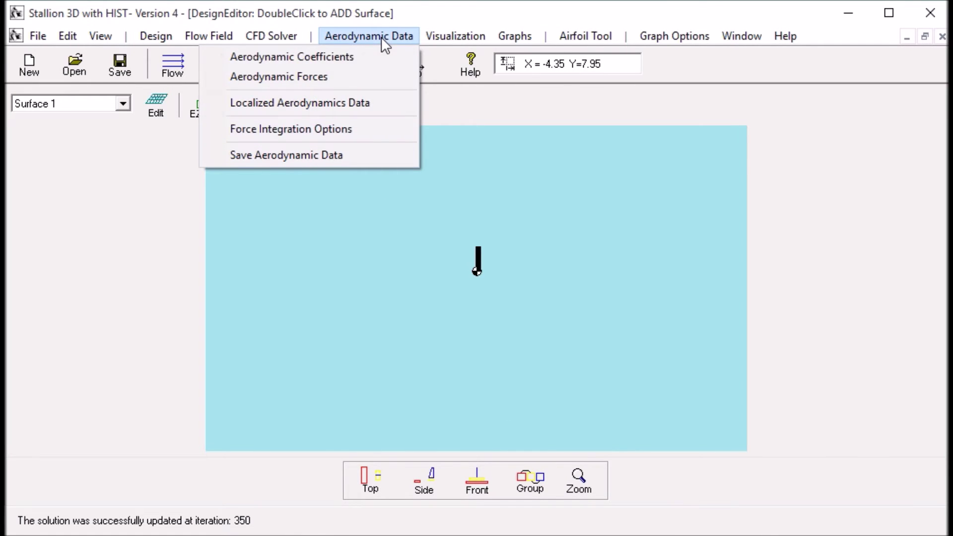
{"action": "left_click", "coordinate": [339, 57]}
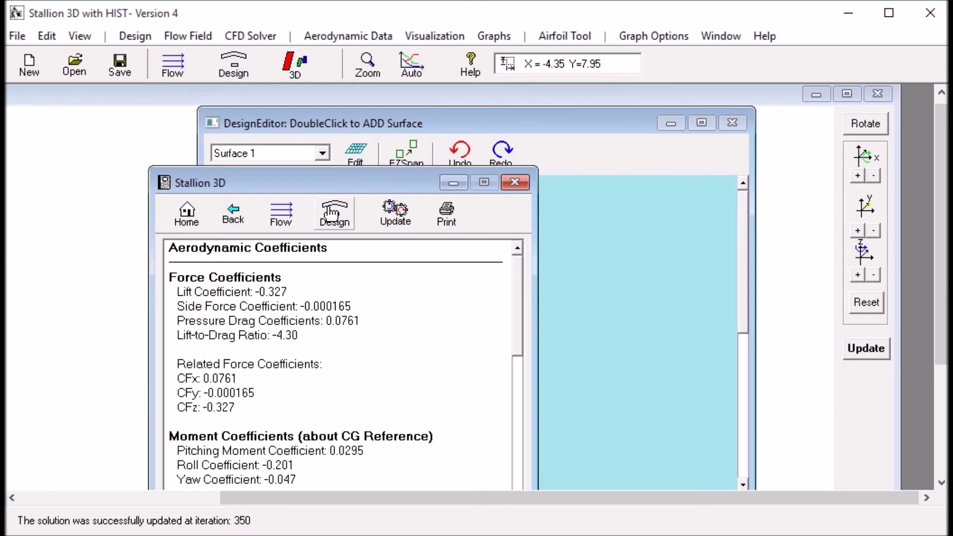
{"action": "left_click_drag", "start_coordinate": [335, 189], "coordinate": [412, 137]}
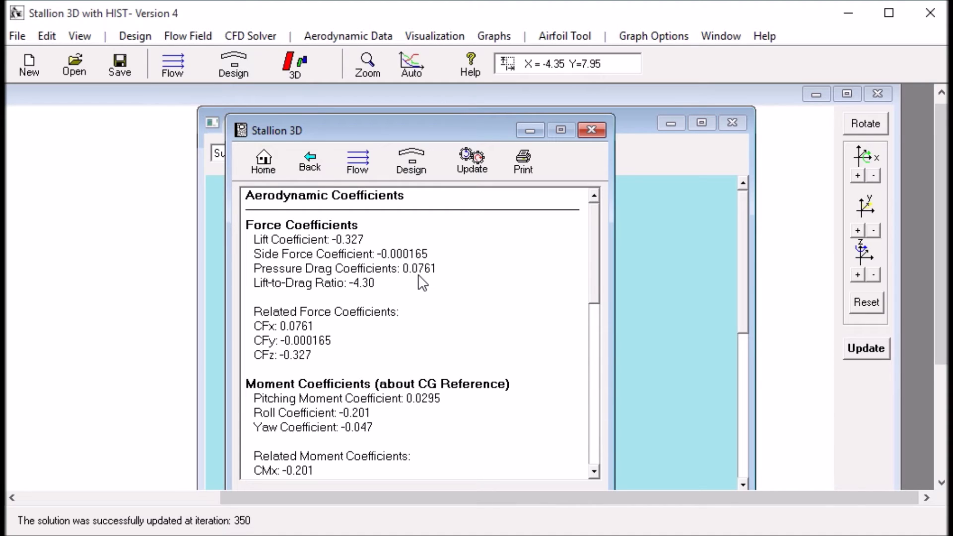
{"action": "left_click_drag", "start_coordinate": [391, 130], "coordinate": [203, 132]}
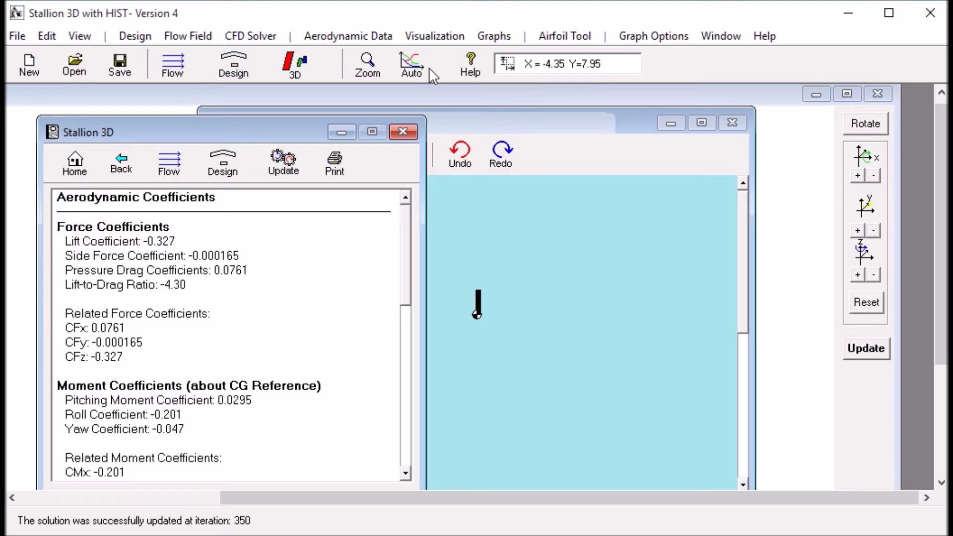
Plot the pressure coefficient (Cp) against X
{"action": "left_click", "coordinate": [419, 36]}
{"action": "mouse_move", "coordinate": [477, 35]}
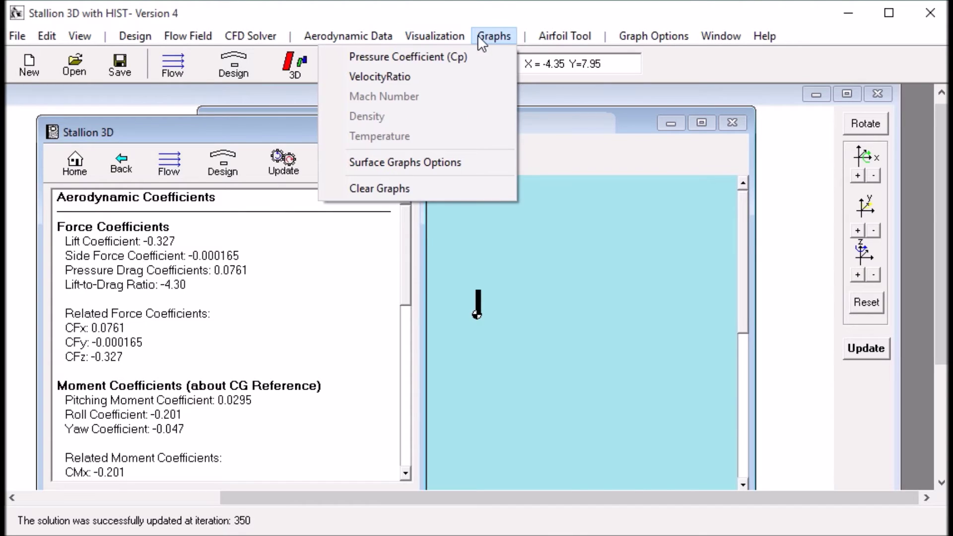
{"action": "left_click", "coordinate": [449, 56]}
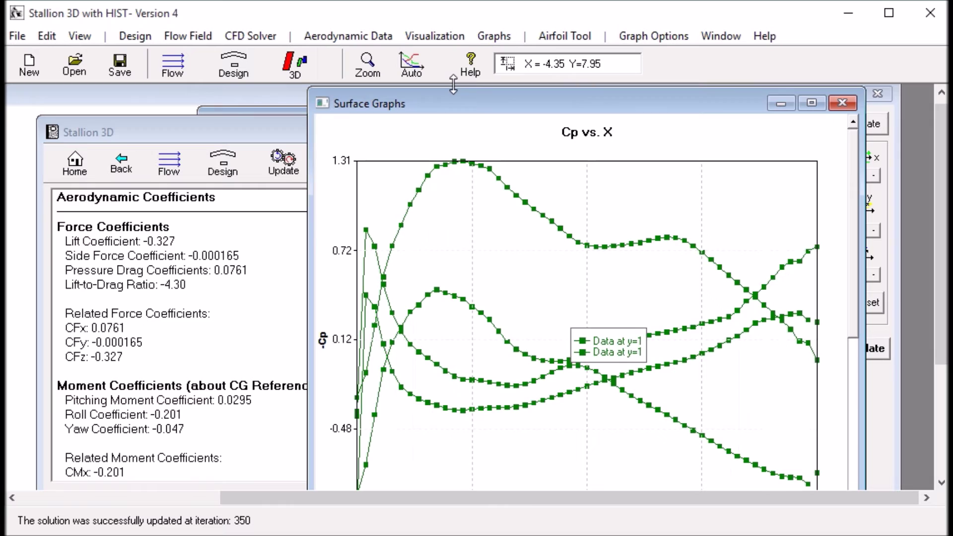
Delete the first duplicate Data at y=1 curve and reposition the legend and graph window
{"action": "double_click", "coordinate": [597, 356]}
{"action": "left_click", "coordinate": [733, 270]}
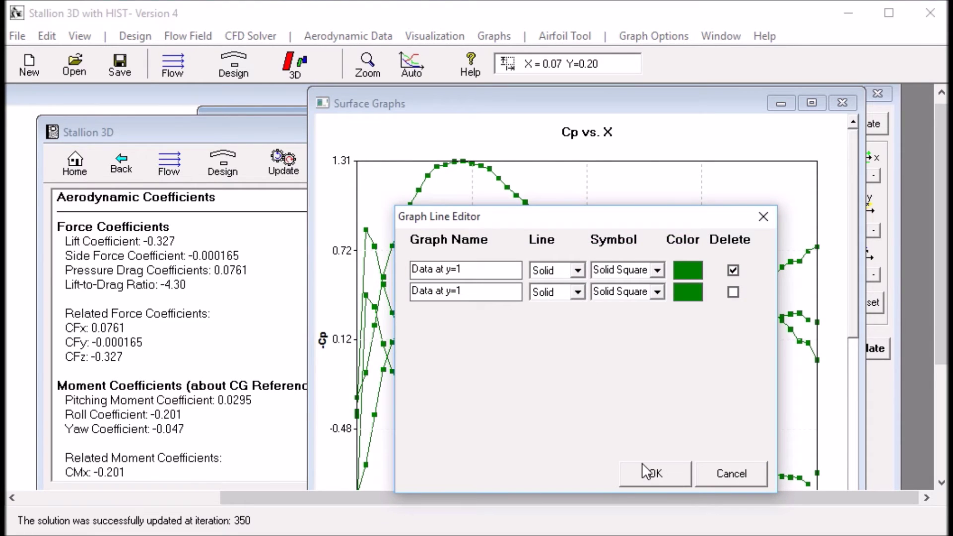
{"action": "left_click", "coordinate": [645, 475]}
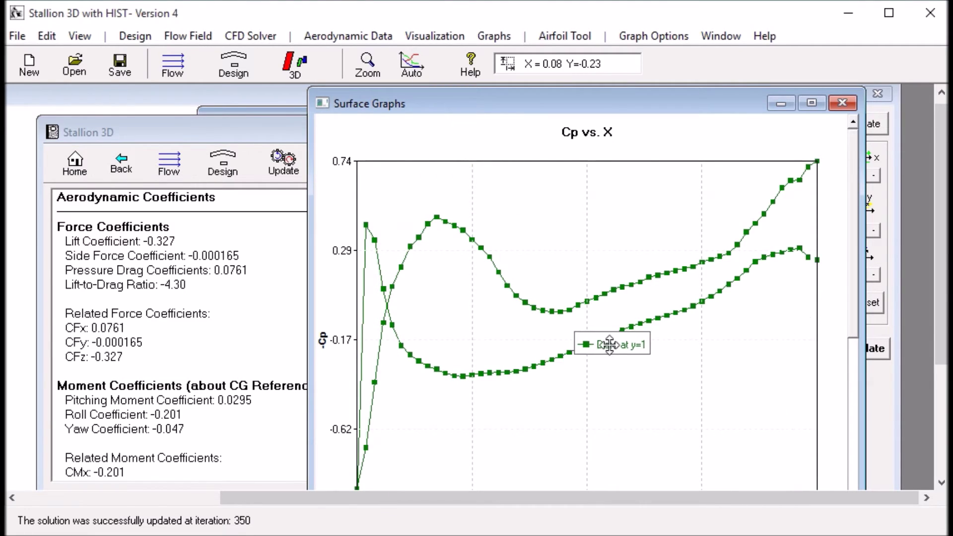
{"action": "left_click_drag", "start_coordinate": [597, 337], "coordinate": [623, 359]}
{"action": "left_click_drag", "start_coordinate": [506, 106], "coordinate": [473, 87]}
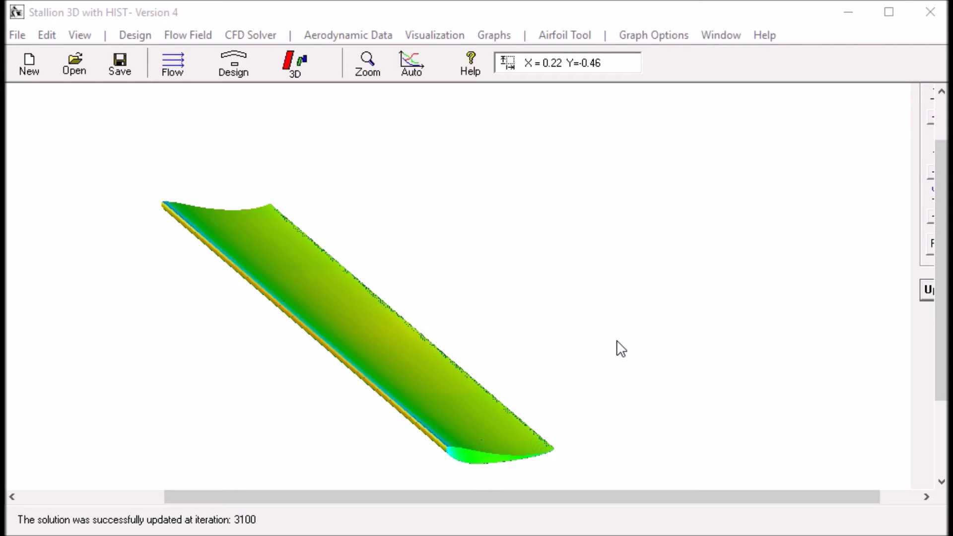
Rotate the wing to near-vertical and steeper angles to inspect the iteration-3100 surface colouring
{"action": "left_click_drag", "start_coordinate": [511, 325], "coordinate": [482, 333]}
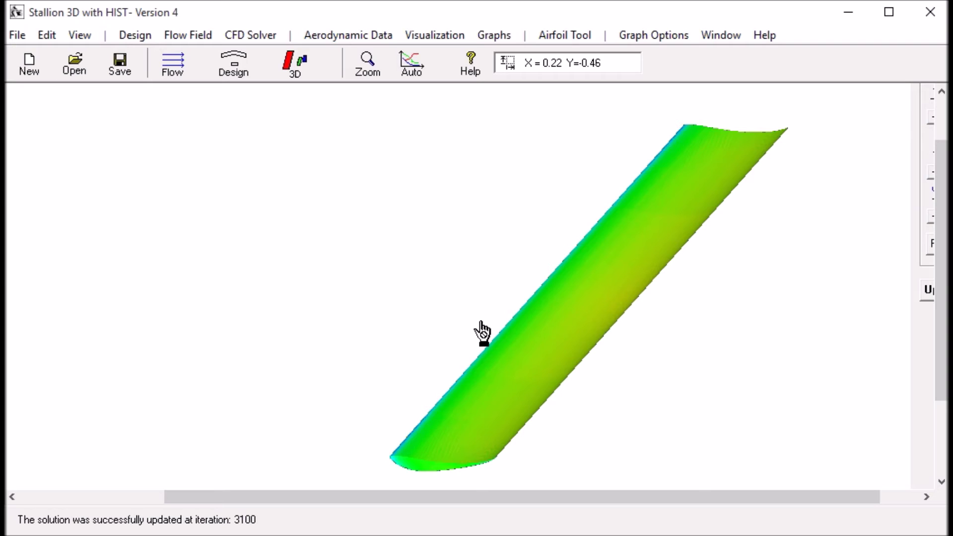
{"action": "left_click_drag", "start_coordinate": [482, 332], "coordinate": [593, 330]}
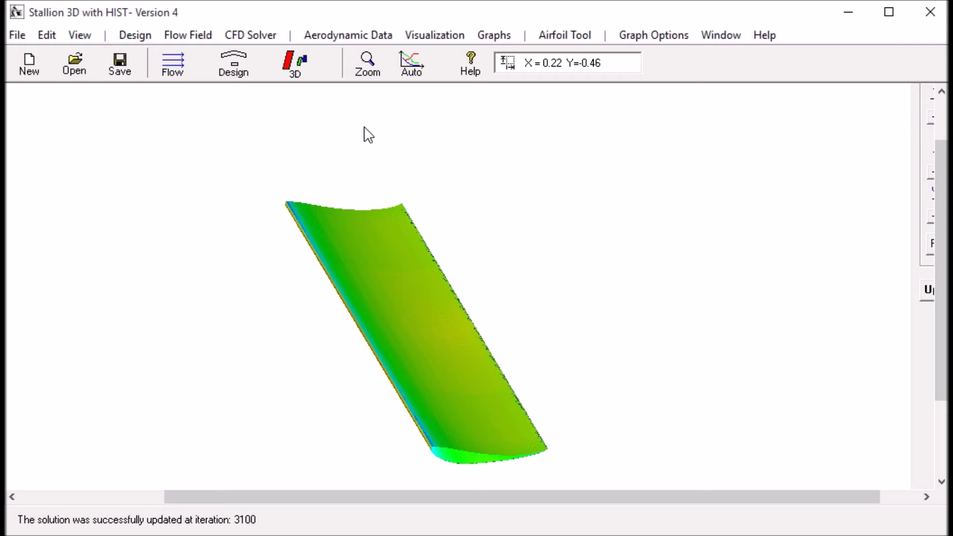
Show the iteration-3100 coefficients (lift -0.891, pressure drag 0.0542, L/D -16.44) in an enlarged report
{"action": "left_click", "coordinate": [326, 36]}
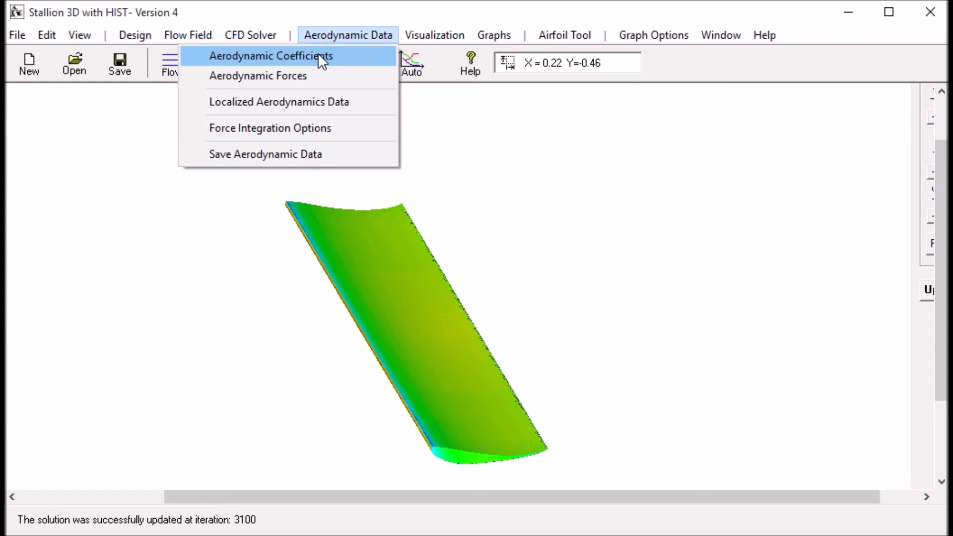
{"action": "left_click", "coordinate": [317, 55]}
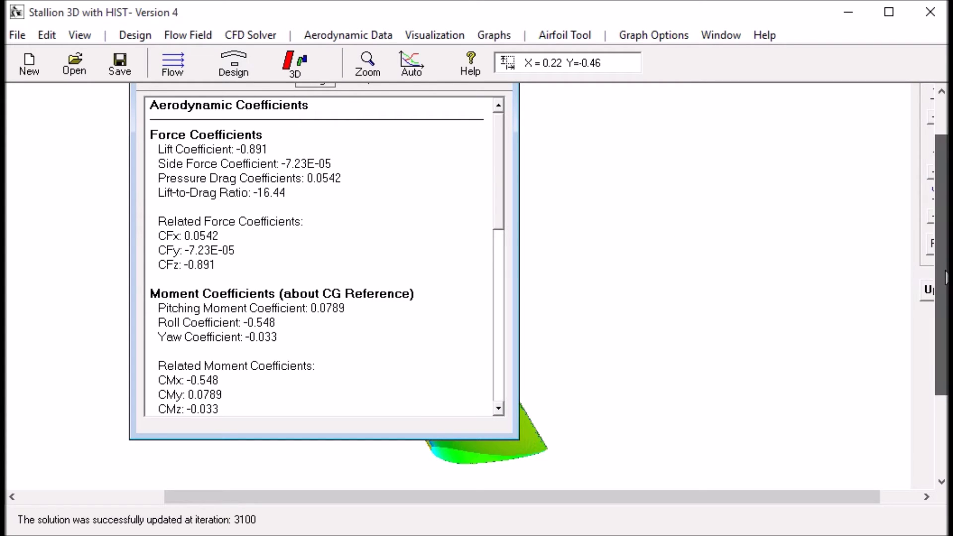
{"action": "left_click_drag", "start_coordinate": [942, 278], "coordinate": [942, 264]}
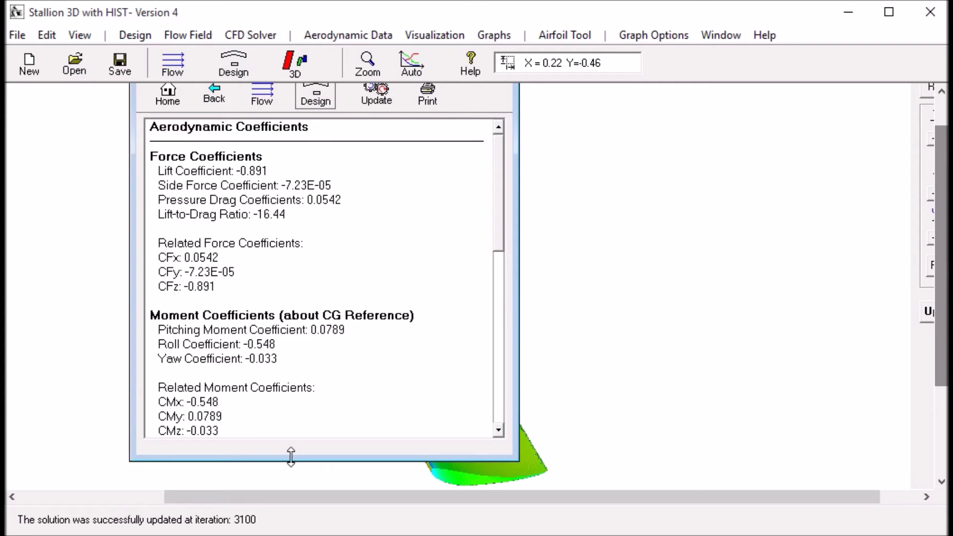
{"action": "left_click_drag", "start_coordinate": [293, 461], "coordinate": [293, 478]}
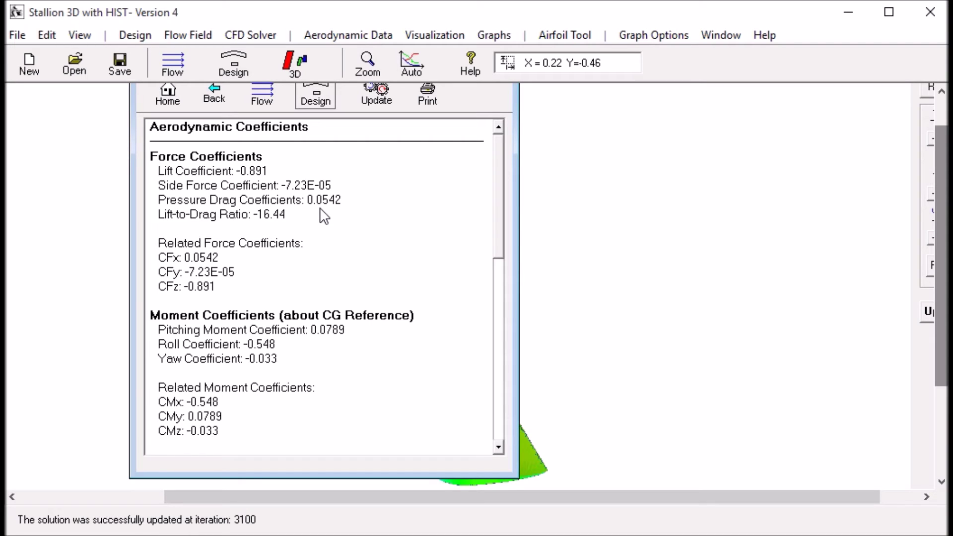
Turn and zoom the spoiler wing until it fills the view as a steep diagonal band
{"action": "left_click", "coordinate": [570, 234]}
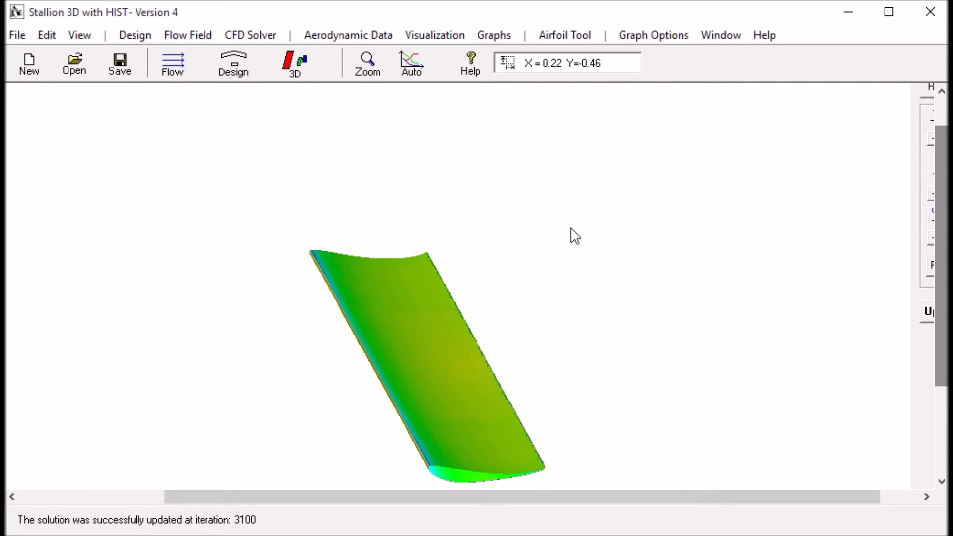
{"action": "scroll", "coordinate": [553, 240], "scroll_direction": "up", "scroll_amount": 3}
{"action": "scroll", "coordinate": [538, 248], "scroll_direction": "down", "scroll_amount": 3}
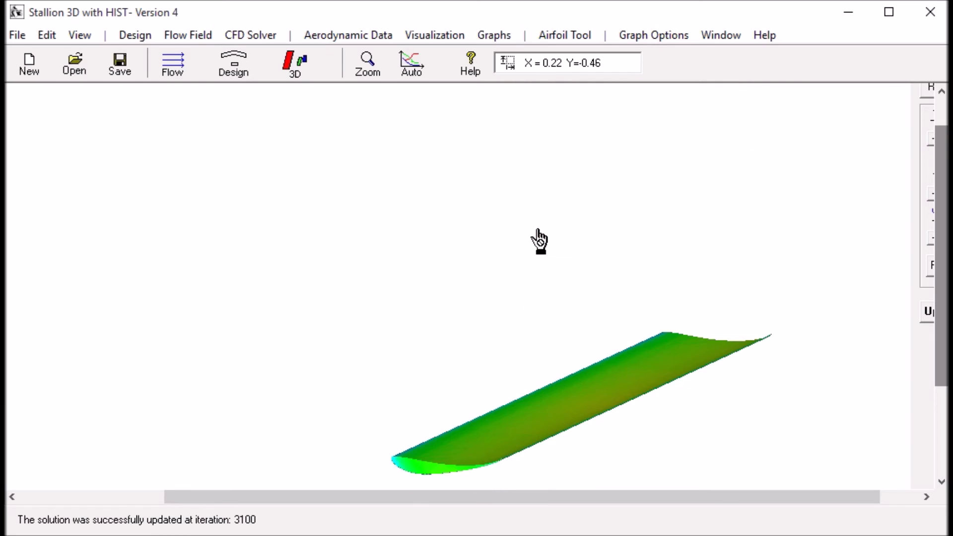
{"action": "left_click_drag", "start_coordinate": [540, 241], "coordinate": [542, 249]}
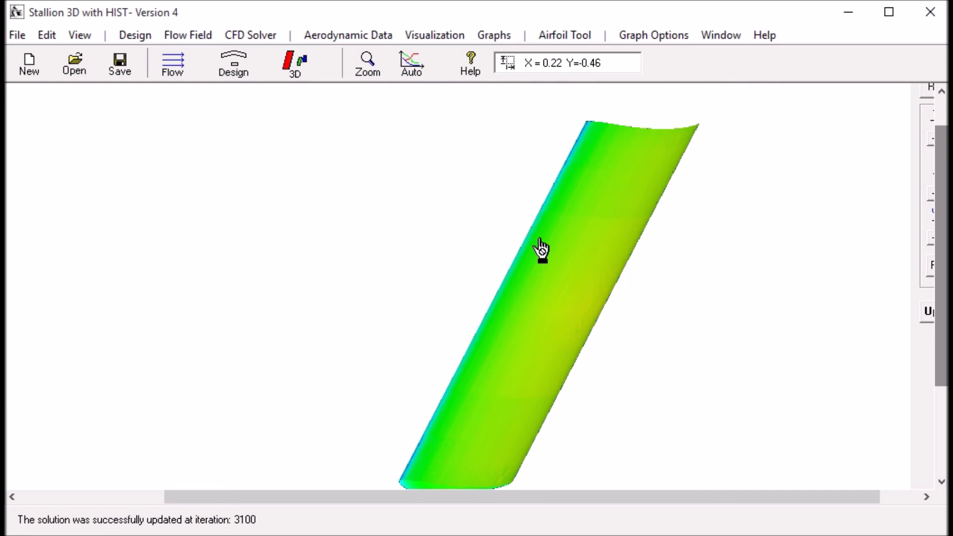
{"action": "left_click_drag", "start_coordinate": [622, 246], "coordinate": [770, 325]}
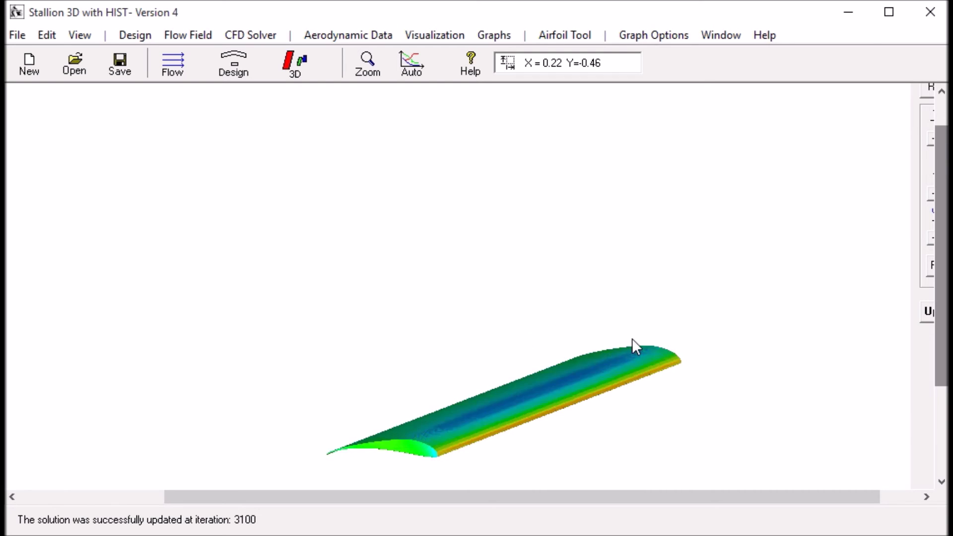
{"action": "left_click_drag", "start_coordinate": [632, 341], "coordinate": [492, 283]}
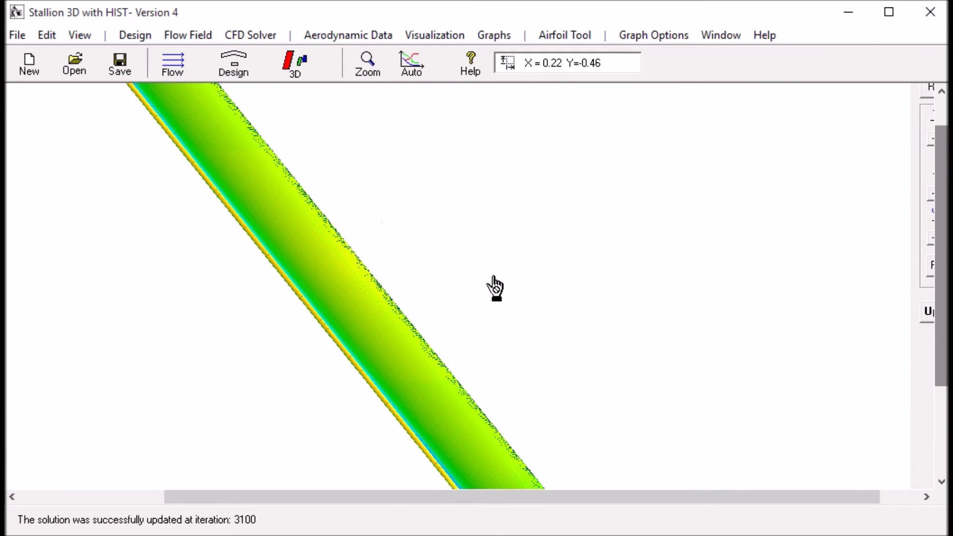
{"action": "left_click", "coordinate": [654, 34]}
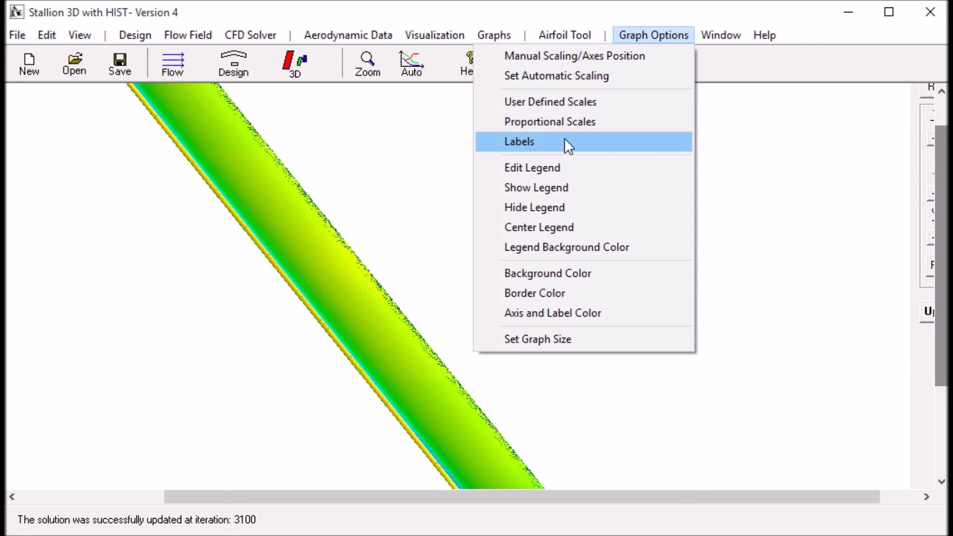
Show the pressure legend (90,959.78 to 1.09E+05) beside the wing and rotate the wing near-vertical
{"action": "left_click", "coordinate": [524, 188]}
{"action": "left_click_drag", "start_coordinate": [839, 218], "coordinate": [668, 226]}
{"action": "left_click_drag", "start_coordinate": [498, 255], "coordinate": [447, 240]}
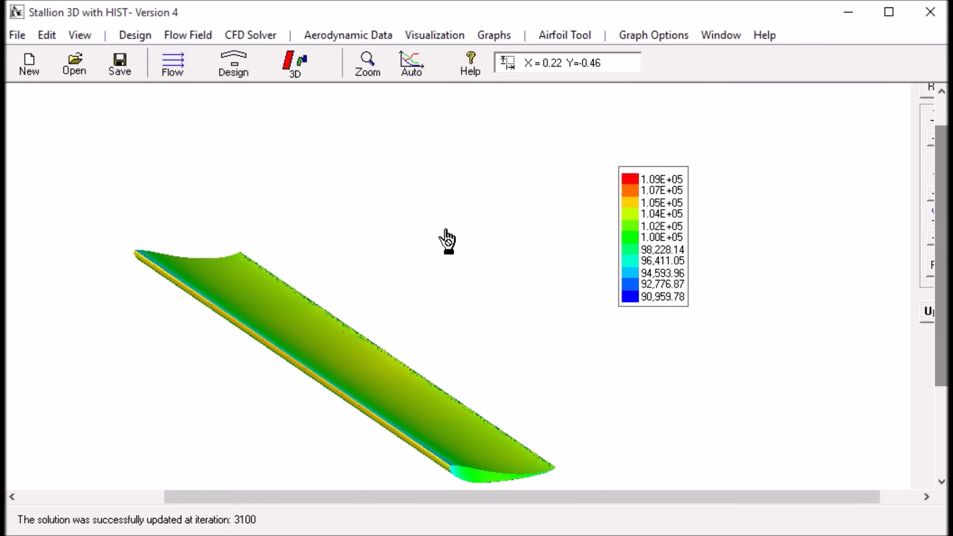
{"action": "mouse_move", "coordinate": [447, 240]}
{"action": "left_mouse_down"}
{"action": "mouse_move", "coordinate": [432, 258]}
{"action": "mouse_move", "coordinate": [439, 238]}
{"action": "left_mouse_up"}
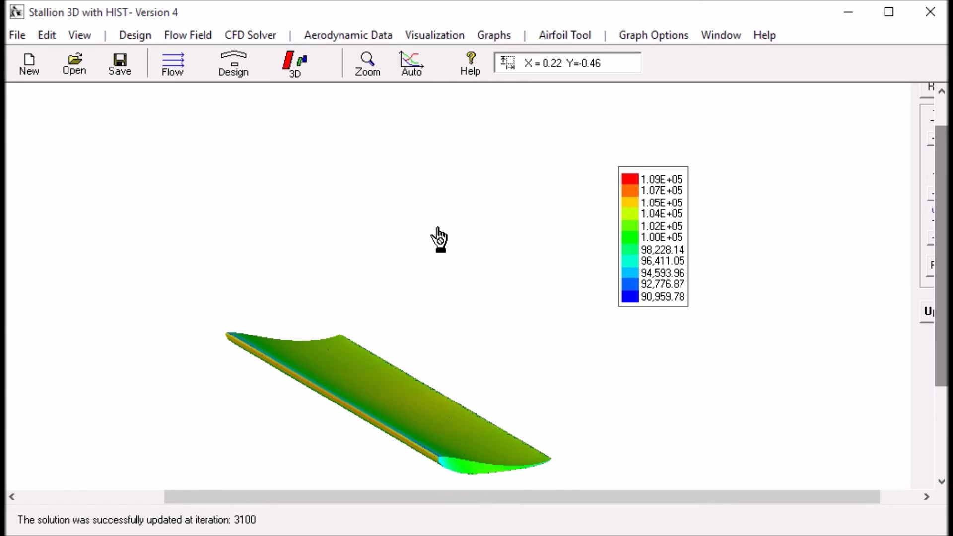
{"action": "left_click_drag", "start_coordinate": [437, 238], "coordinate": [434, 241]}
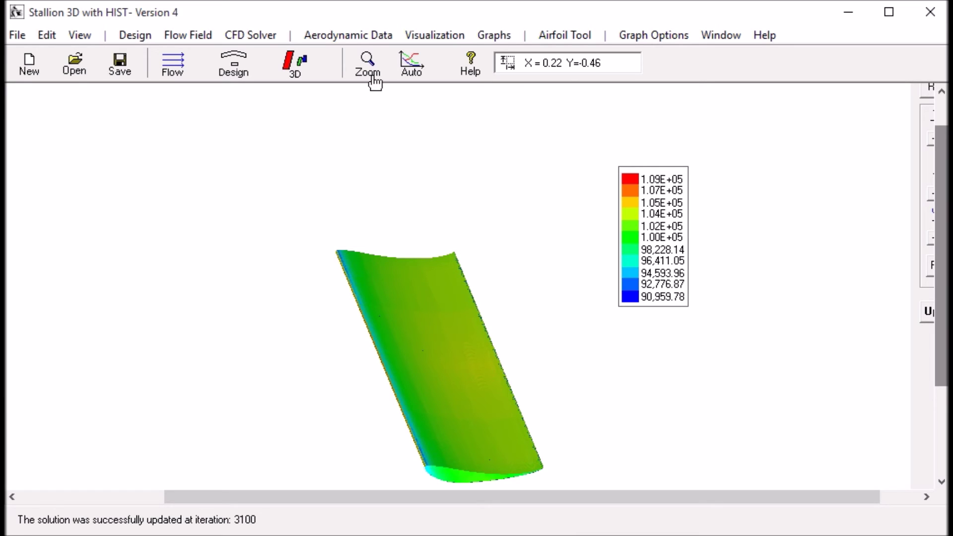
Show Aerodynamic Forces and Moments: lift -2,119.24 N, pressure drag 128.92 N, pitch moment 187.72 N-m
{"action": "left_click", "coordinate": [350, 36]}
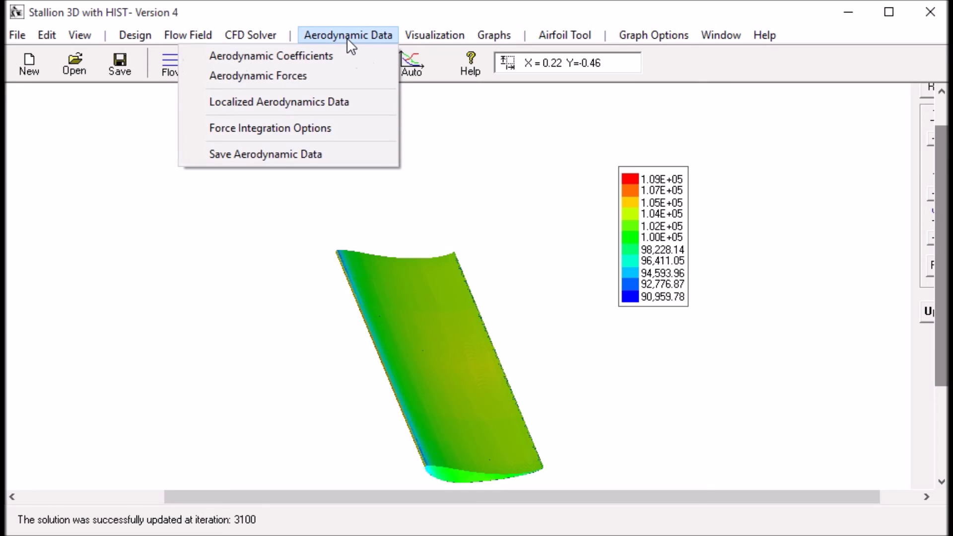
{"action": "left_click", "coordinate": [276, 75]}
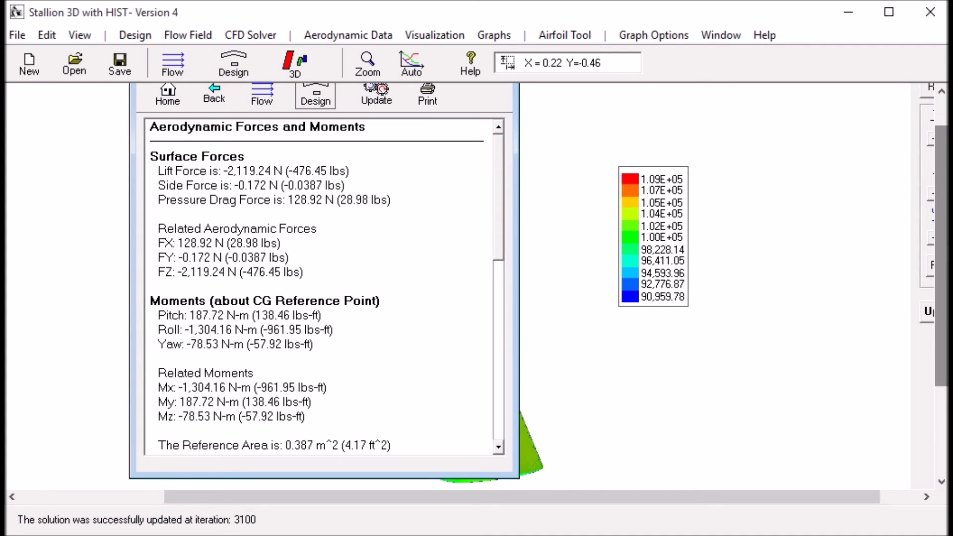
{"action": "scroll", "coordinate": [943, 268], "scroll_direction": "up", "scroll_amount": 1}
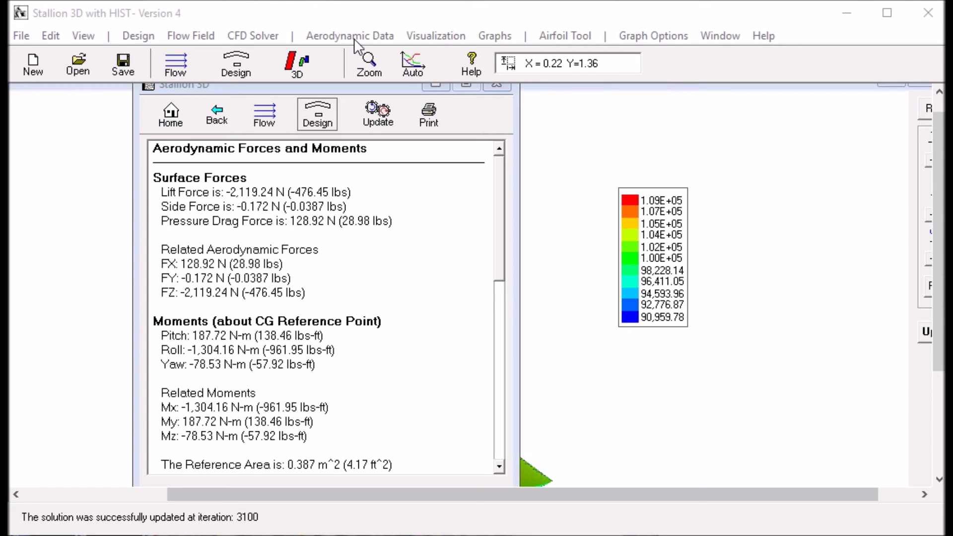
Plot Cp versus X at y=1
{"action": "left_click", "coordinate": [421, 35]}
{"action": "mouse_move", "coordinate": [489, 37]}
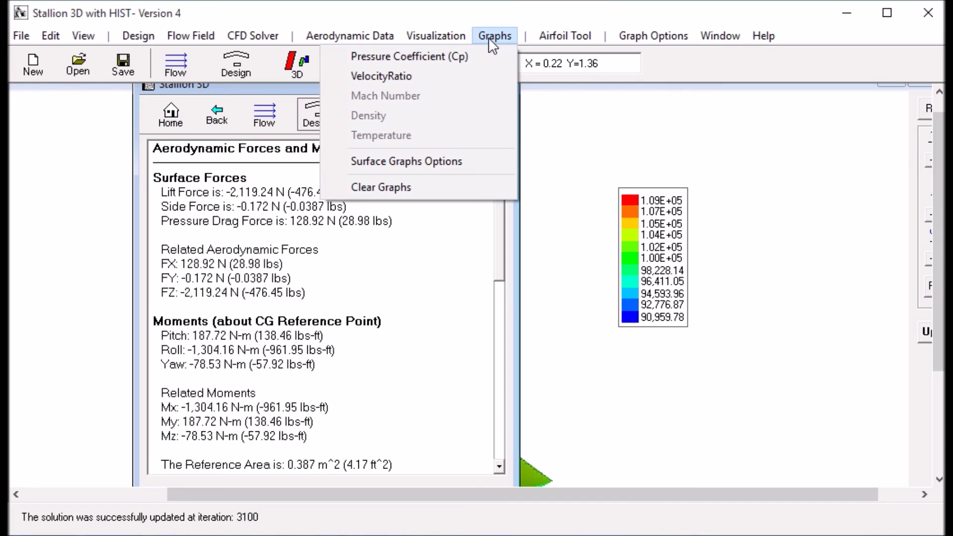
{"action": "left_click", "coordinate": [419, 59]}
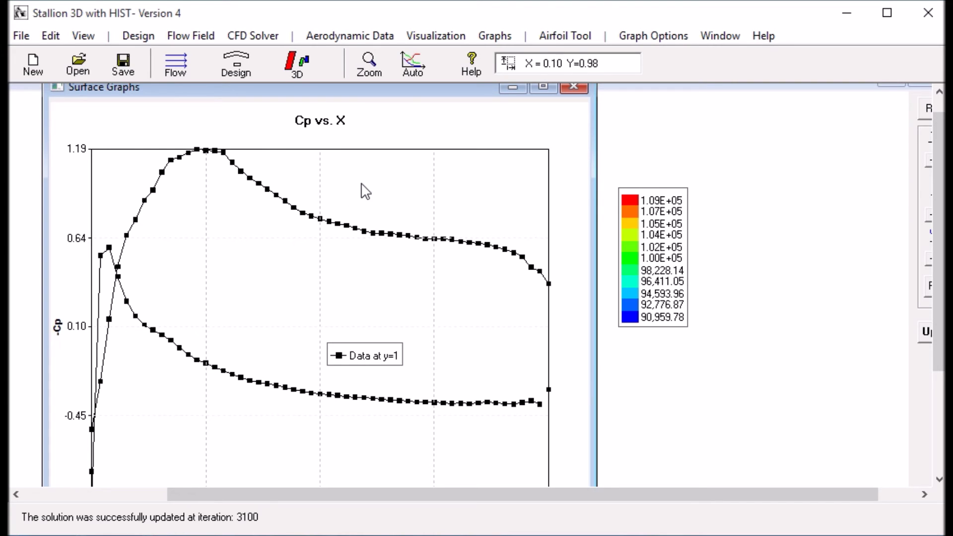
Set the surface graph station to y=0.5 and overlay a second Cp curve
{"action": "left_click", "coordinate": [493, 38]}
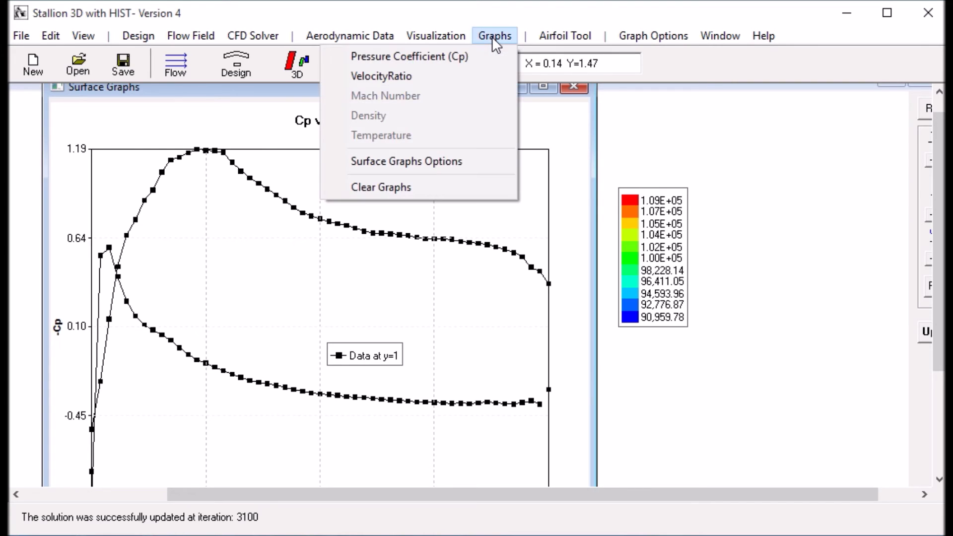
{"action": "left_click", "coordinate": [438, 162]}
{"action": "left_click", "coordinate": [476, 198]}
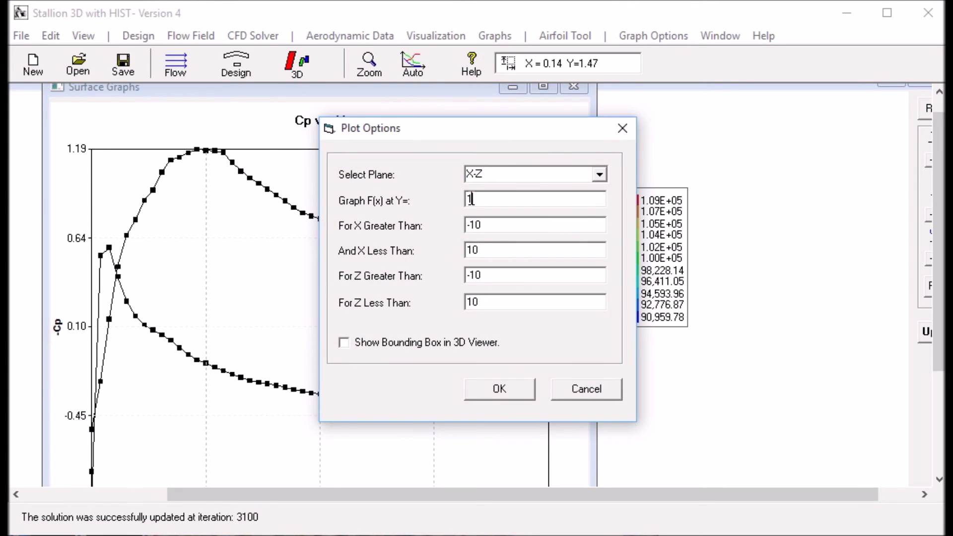
{"action": "type", "text": "1\\.5"}
{"action": "key", "text": "BackSpace"}
{"action": "key", "text": "BackSpace"}
{"action": "key", "text": "BackSpace"}
{"action": "key", "text": "BackSpace"}
{"action": "type", "text": ".5"}
{"action": "left_click", "coordinate": [490, 390]}
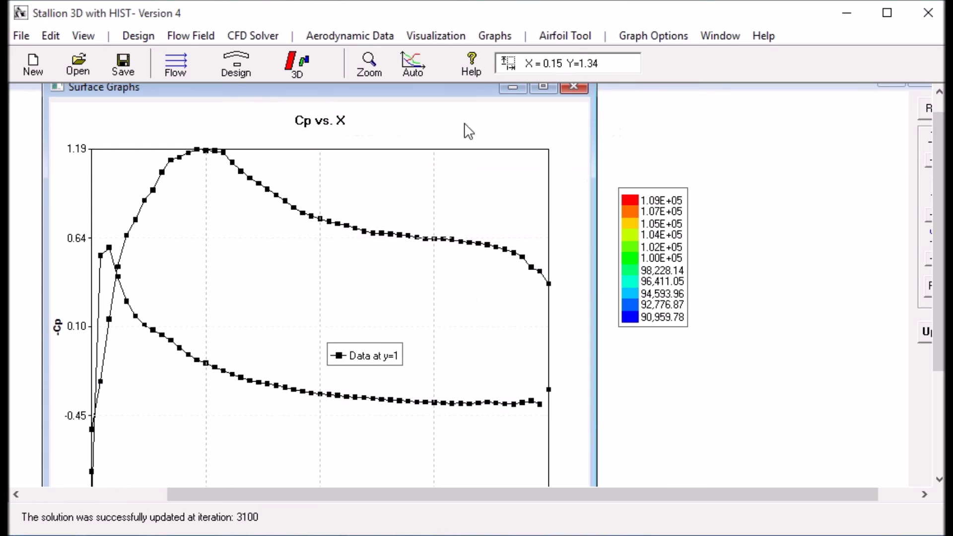
{"action": "left_click", "coordinate": [487, 37]}
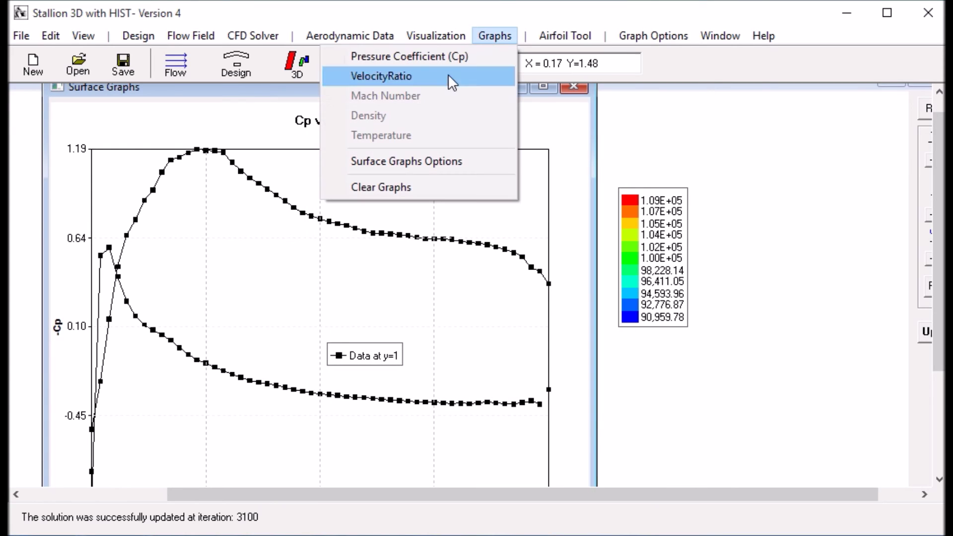
{"action": "left_click", "coordinate": [405, 59]}
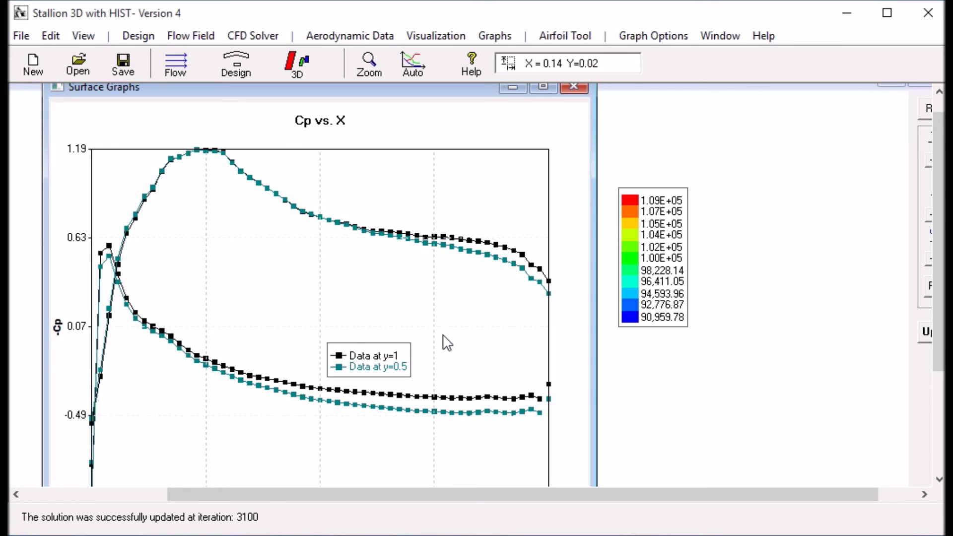
Colour the wing by Velocity (m/s), update the view, and rotate to inspect the 30–120 range
{"action": "left_click", "coordinate": [708, 151]}
{"action": "left_click_drag", "start_coordinate": [436, 196], "coordinate": [439, 229]}
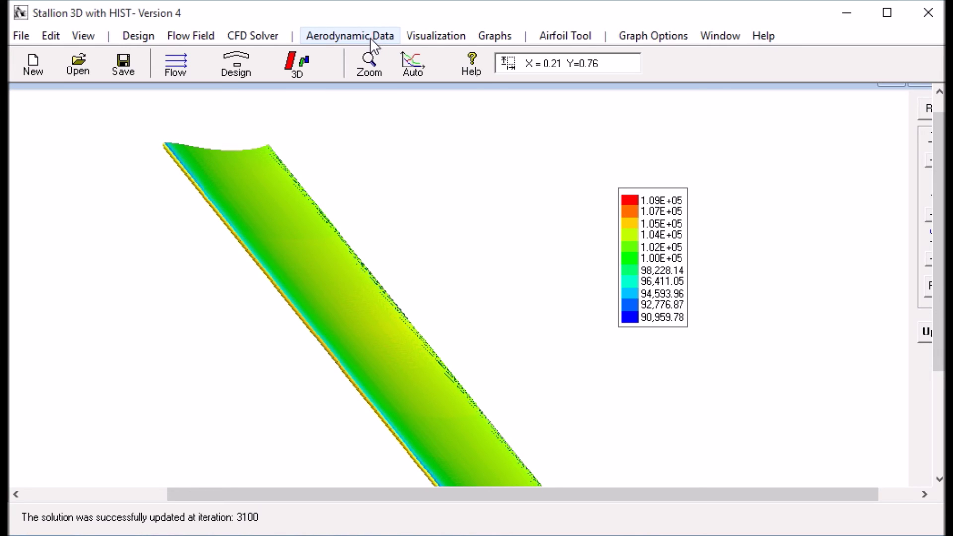
{"action": "left_click", "coordinate": [427, 37]}
{"action": "left_click", "coordinate": [382, 107]}
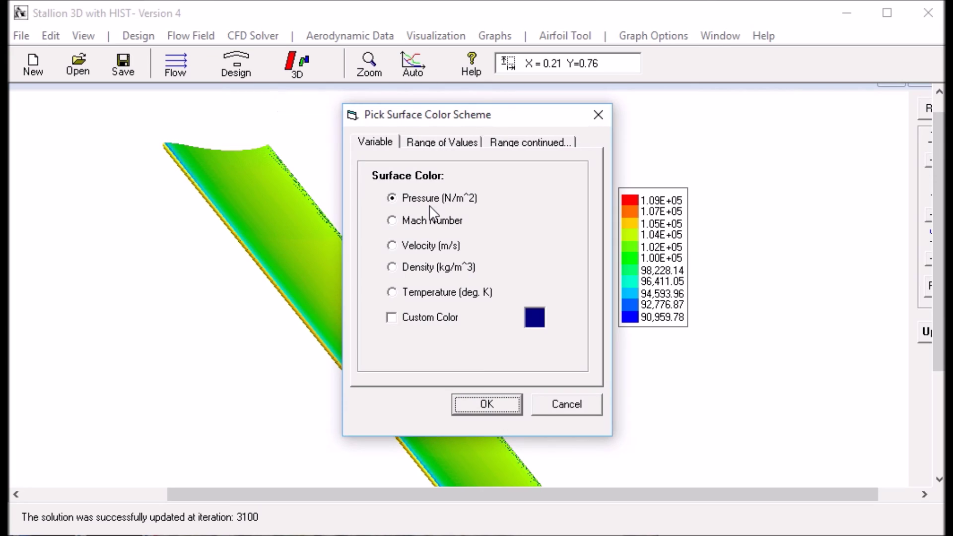
{"action": "left_click", "coordinate": [428, 246]}
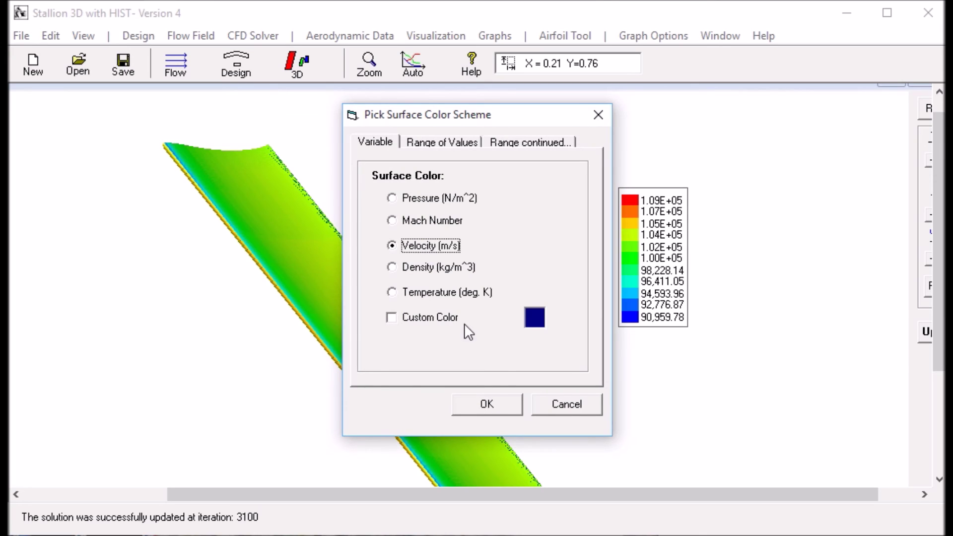
{"action": "left_click", "coordinate": [484, 399]}
{"action": "left_click", "coordinate": [926, 341]}
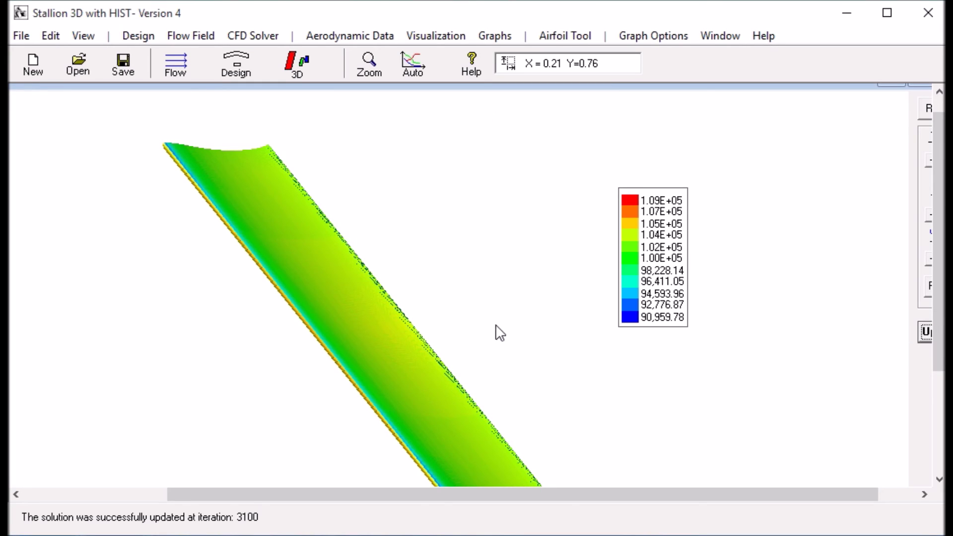
{"action": "left_click_drag", "start_coordinate": [489, 324], "coordinate": [274, 329]}
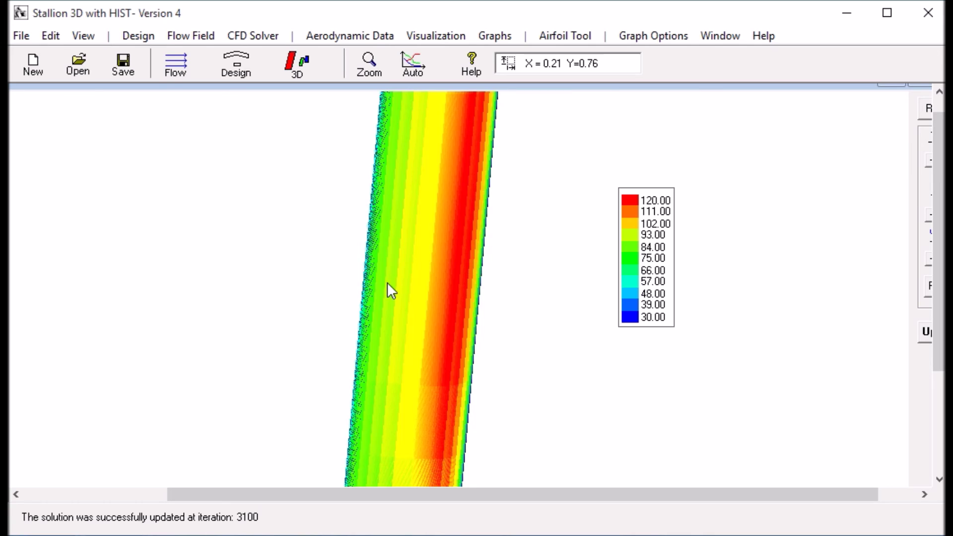
{"action": "left_click_drag", "start_coordinate": [389, 291], "coordinate": [596, 275]}
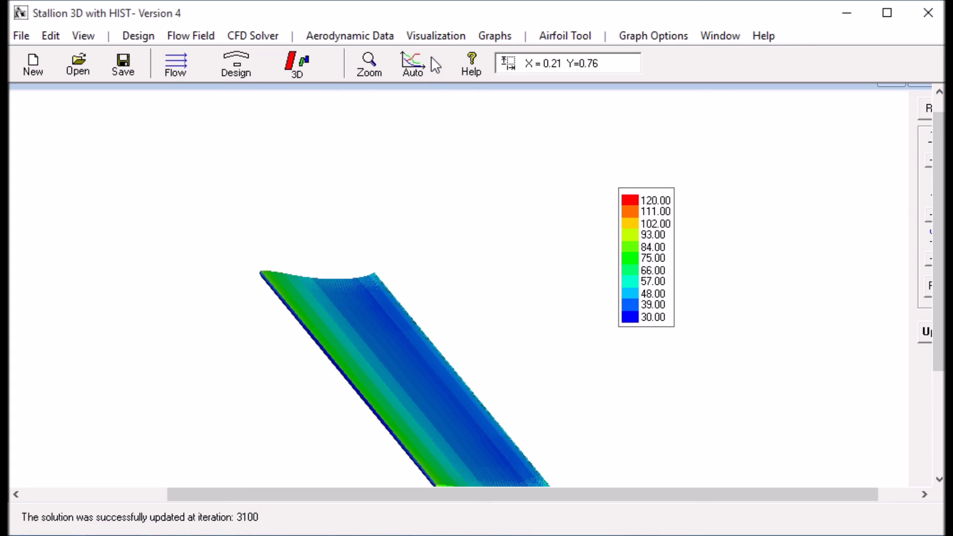
Reopen the Aerodynamic Forces and Moments report and move it aside to reveal the wing
{"action": "left_click", "coordinate": [362, 34]}
{"action": "left_click", "coordinate": [301, 77]}
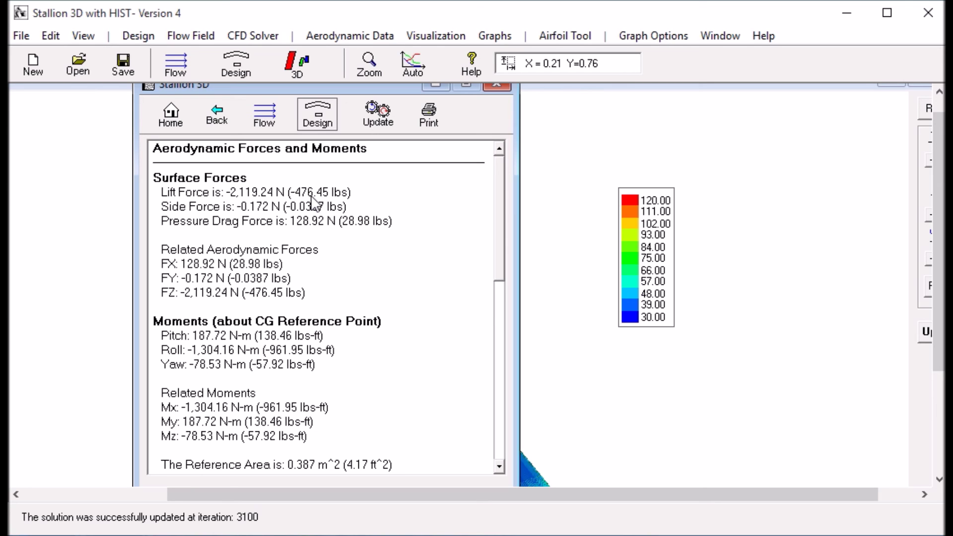
{"action": "left_click_drag", "start_coordinate": [326, 86], "coordinate": [526, 118]}
Set the flow conditions' freestream speed to 70 mph
{"action": "left_click", "coordinate": [175, 65]}
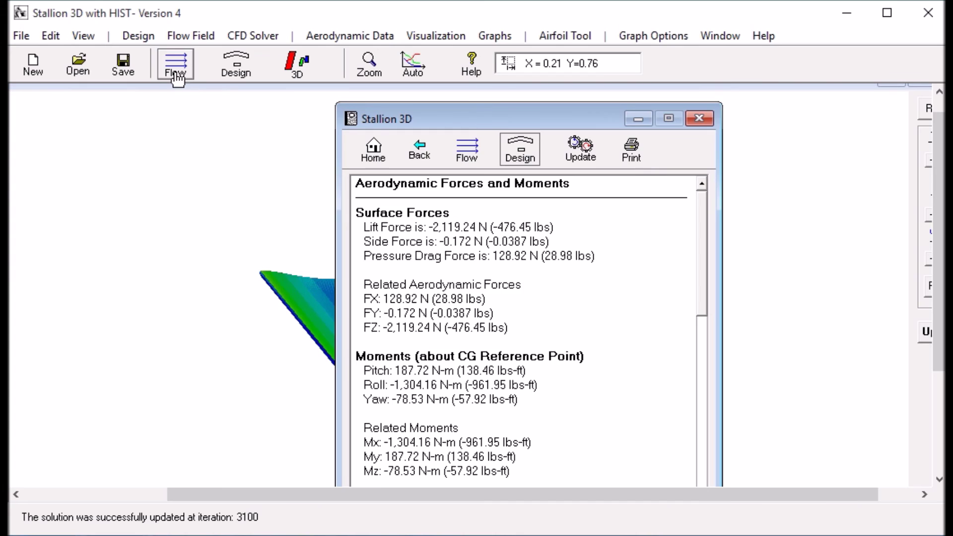
{"action": "left_click_drag", "start_coordinate": [454, 260], "coordinate": [425, 268]}
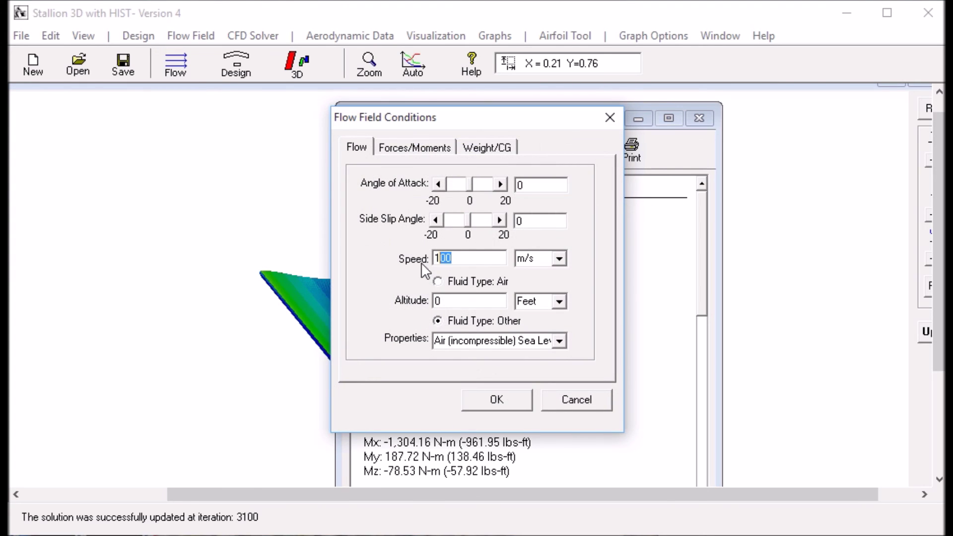
{"action": "type", "text": "70"}
{"action": "left_click", "coordinate": [559, 259]}
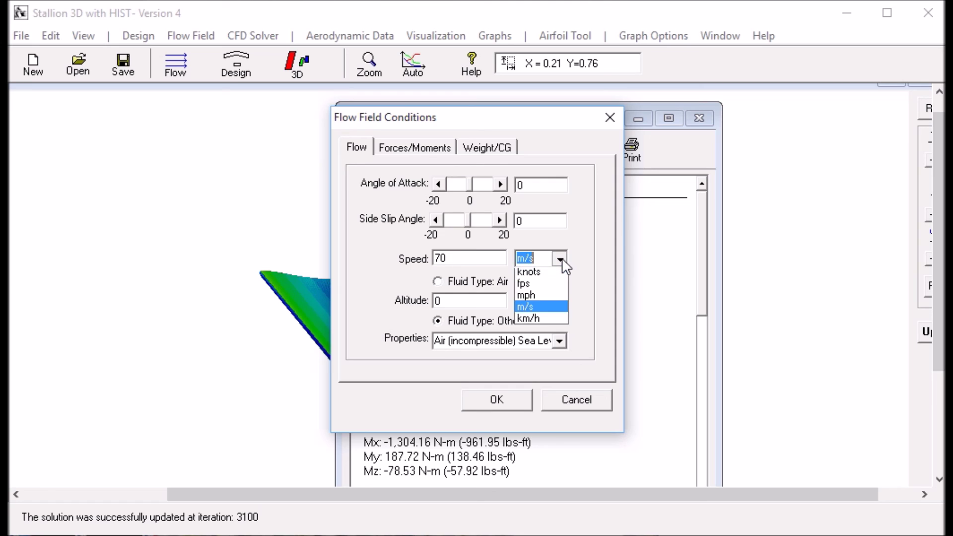
{"action": "left_click", "coordinate": [546, 303]}
{"action": "left_click", "coordinate": [504, 409]}
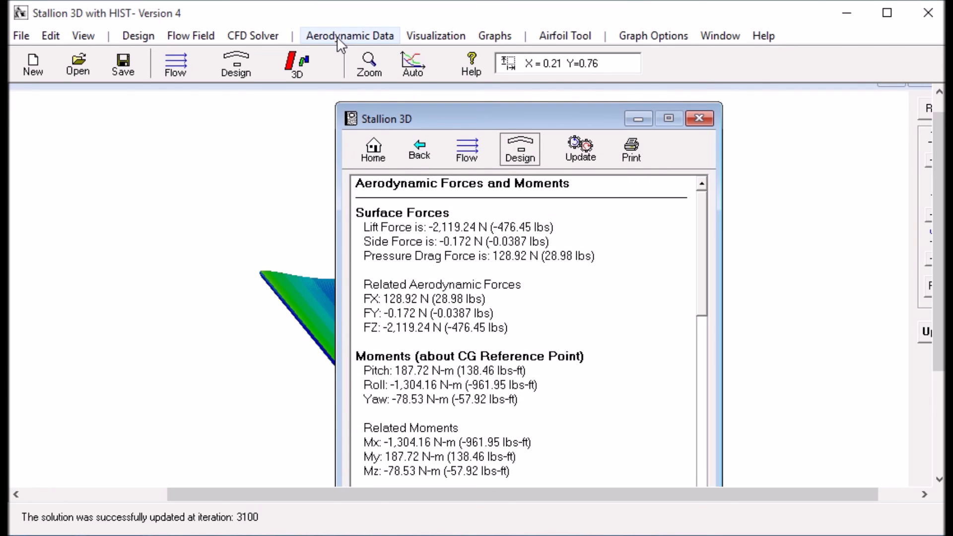
{"action": "left_click", "coordinate": [350, 35]}
Refresh the forces at 70 mph (roll -127.74 N-m, yaw -7.69 N-m) and shift the report left
{"action": "left_click", "coordinate": [305, 76]}
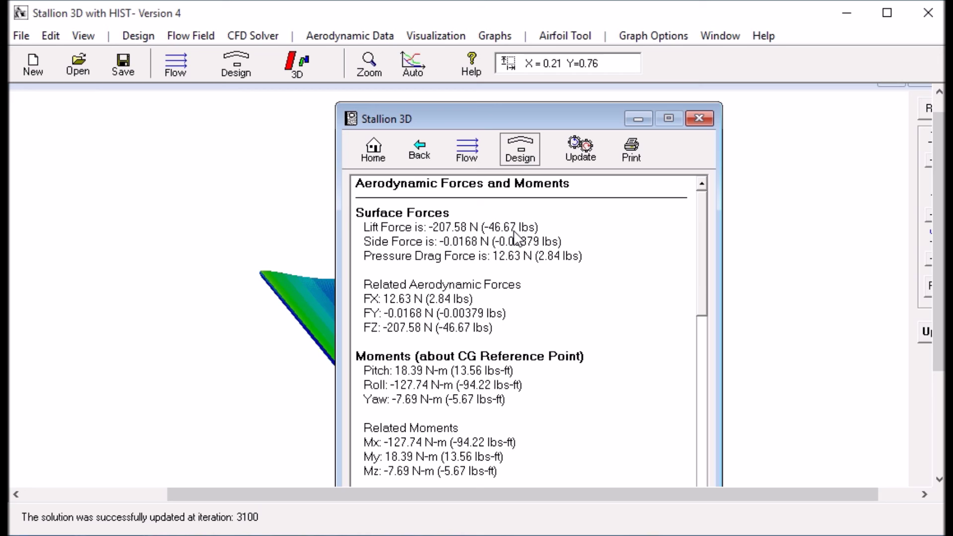
{"action": "left_click_drag", "start_coordinate": [507, 119], "coordinate": [239, 119]}
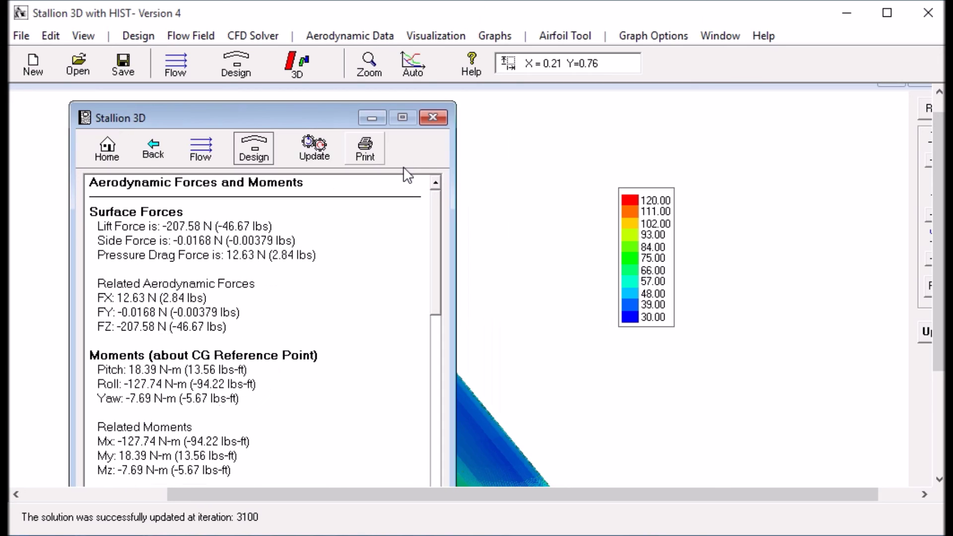